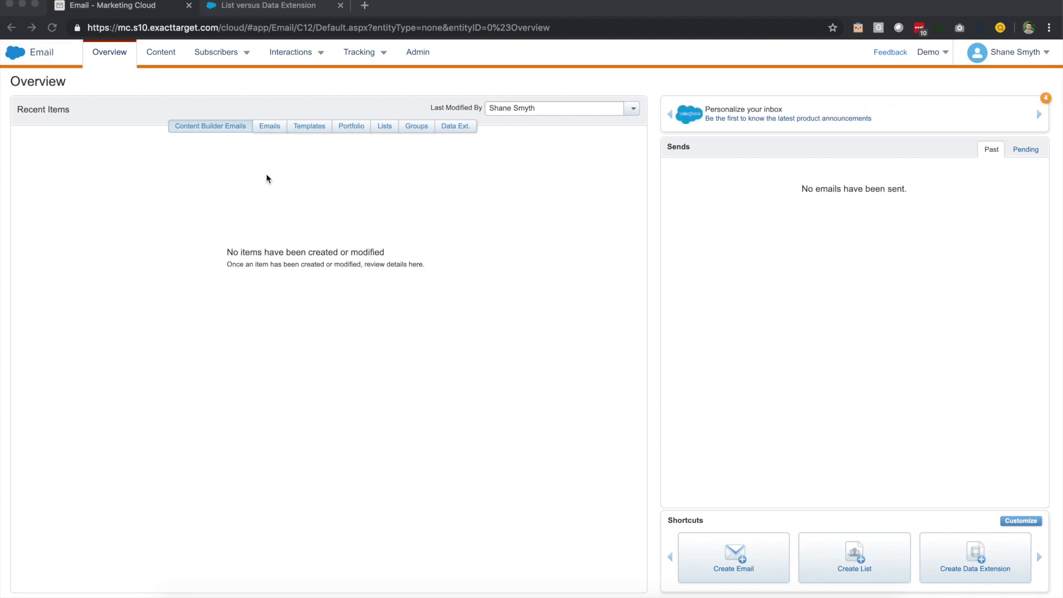
Go from All Subscribers to My Lists and open the empty Weekly Newsletter list
{"action": "mouse_move", "coordinate": [222, 64]}
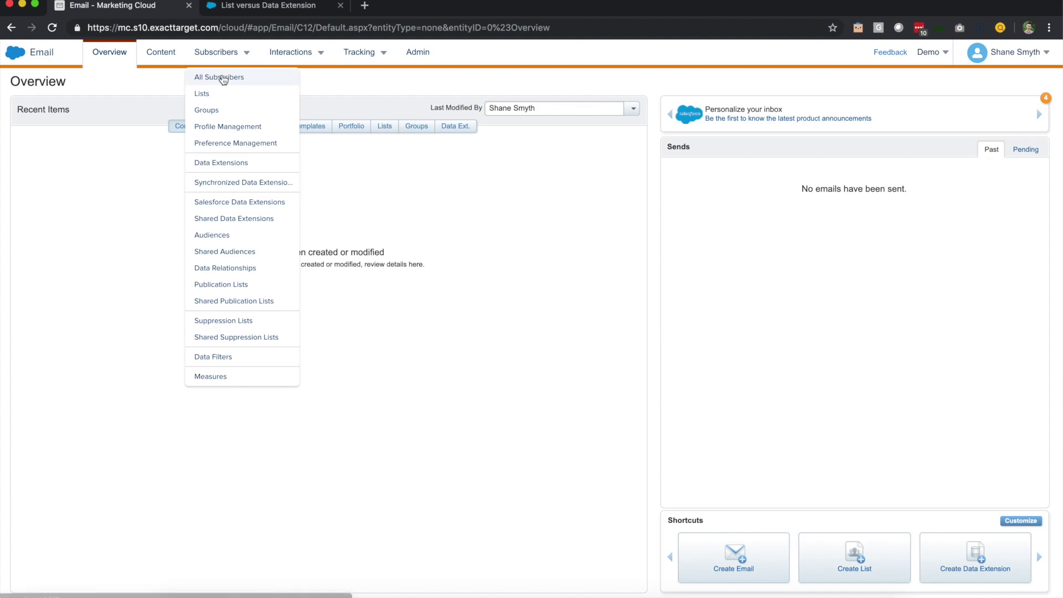
{"action": "left_click", "coordinate": [221, 80]}
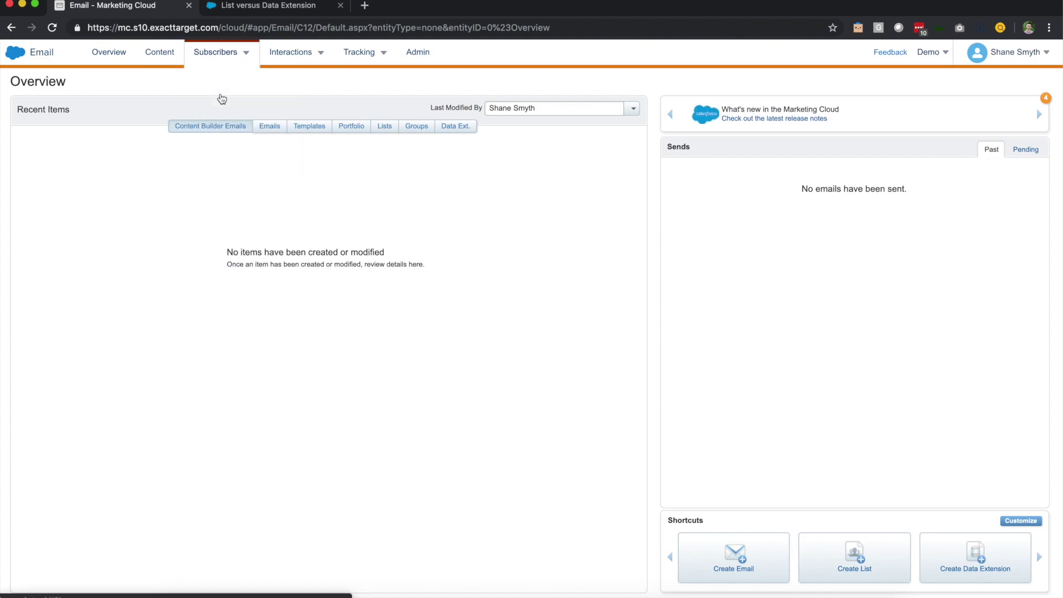
{"action": "left_click", "coordinate": [74, 115]}
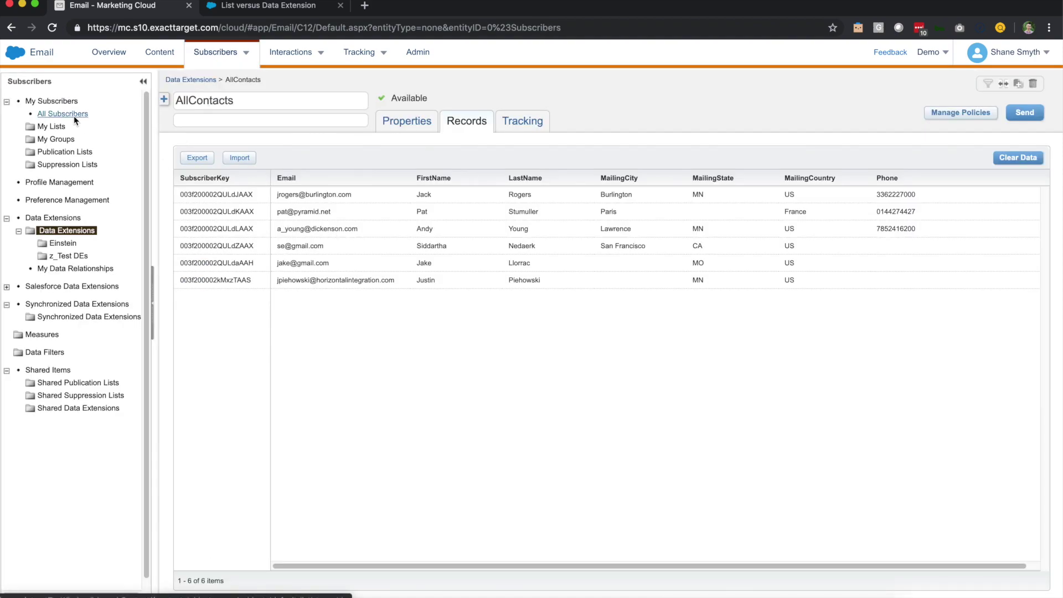
{"action": "left_click", "coordinate": [64, 128]}
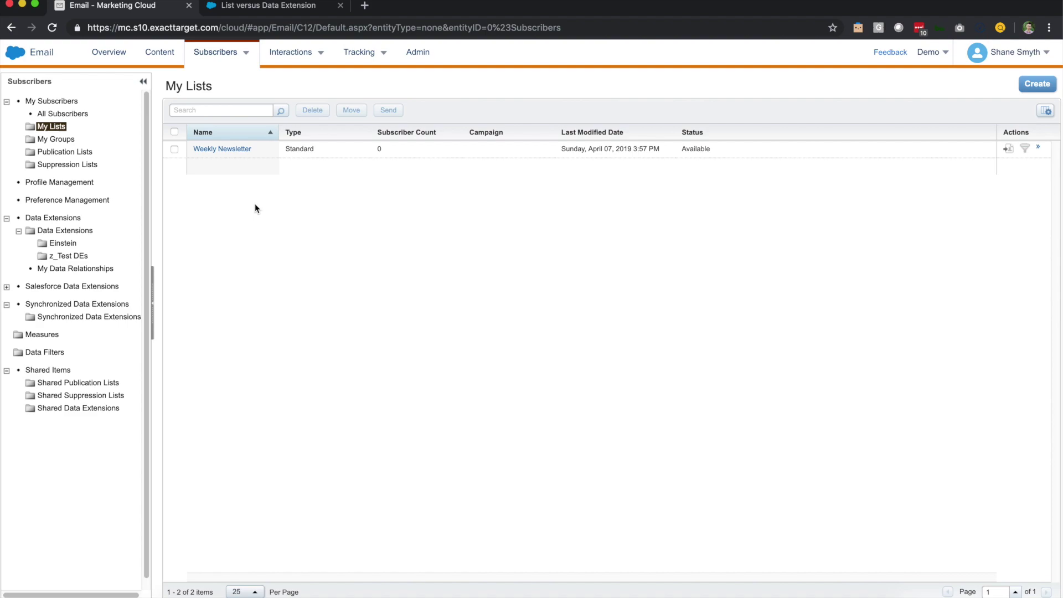
{"action": "left_click", "coordinate": [232, 148]}
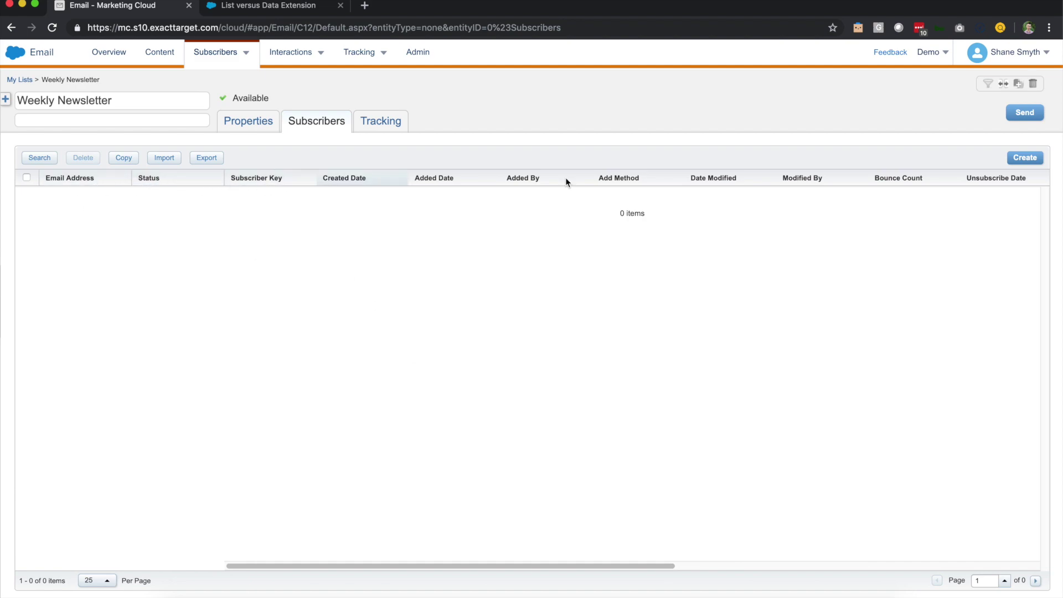
Create a new subscriber, entering the e-mail address as the subscriber key and pasting it into Email Address
{"action": "left_click", "coordinate": [1031, 161]}
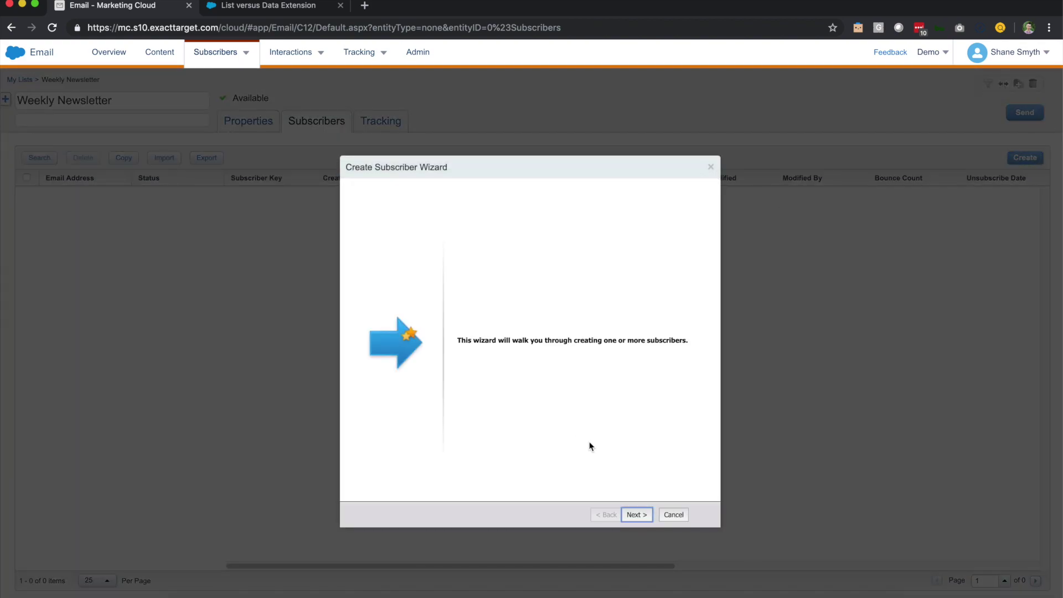
{"action": "left_click", "coordinate": [635, 514]}
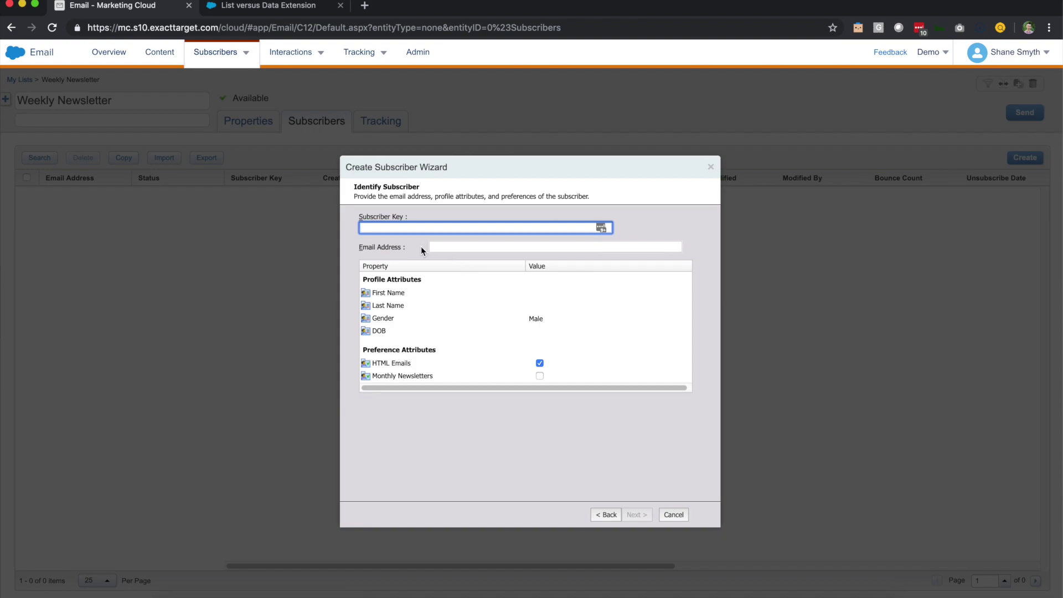
{"action": "left_click", "coordinate": [446, 246]}
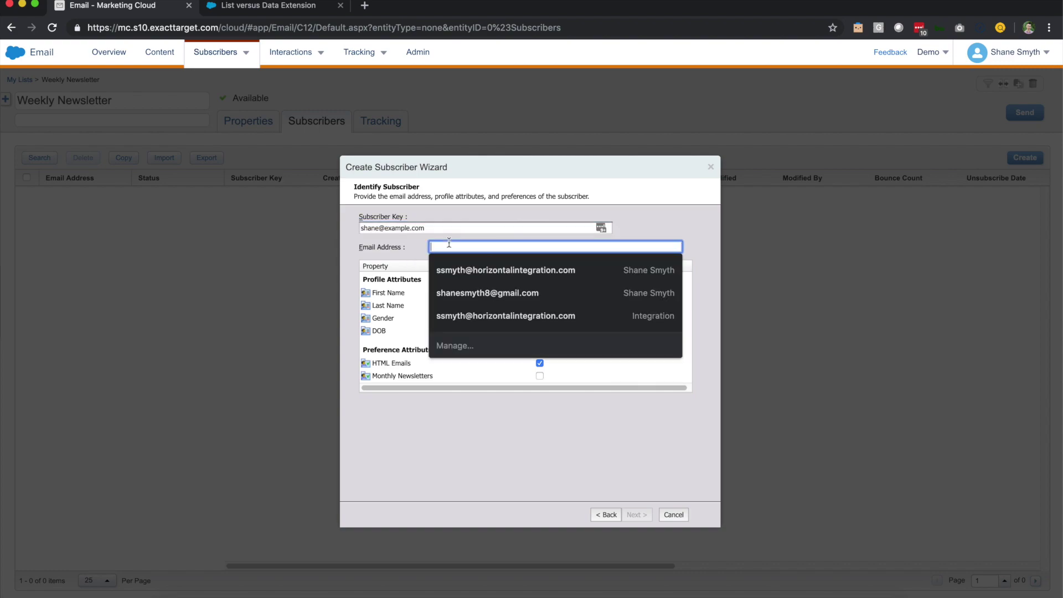
{"action": "key", "text": "ctrl+v"}
{"action": "left_click", "coordinate": [424, 241]}
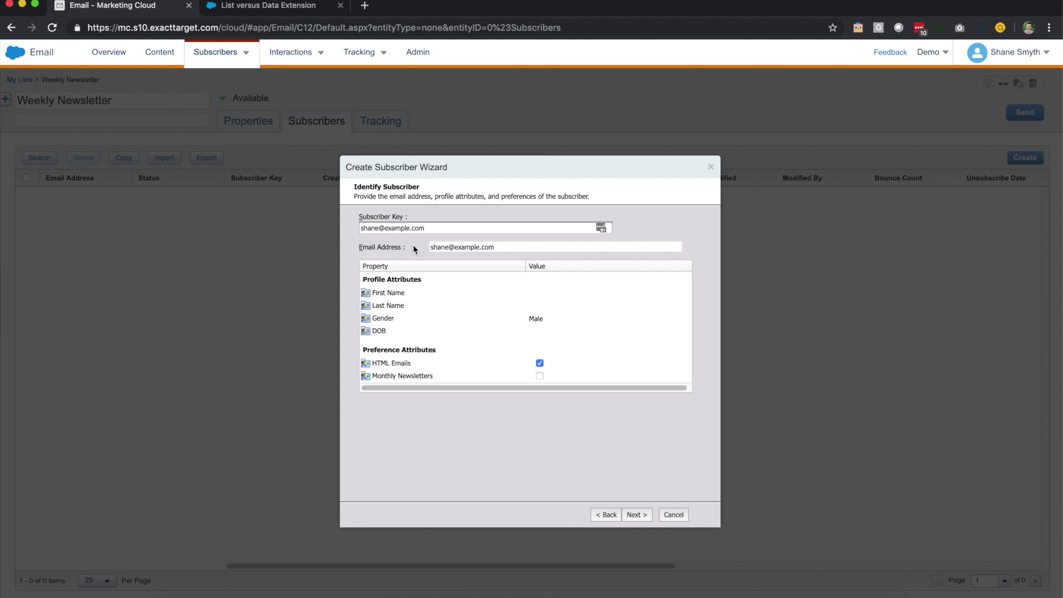
Enter the subscriber's first and last name, keep Gender Male, tick Monthly Newsletters, and submit
{"action": "left_click", "coordinate": [543, 294]}
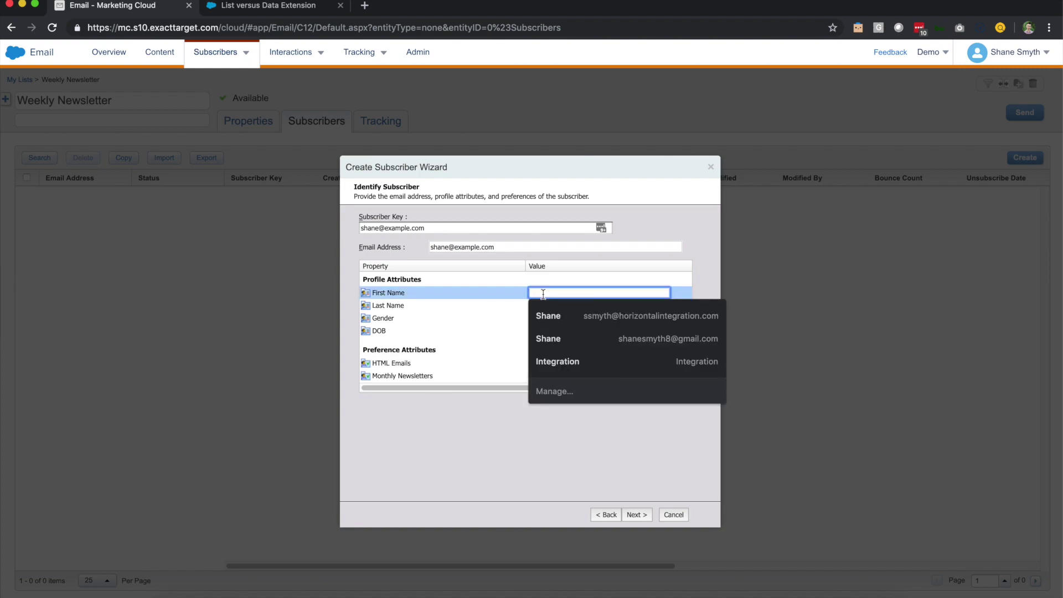
{"action": "key", "text": "Tab"}
{"action": "key", "text": "Tab"}
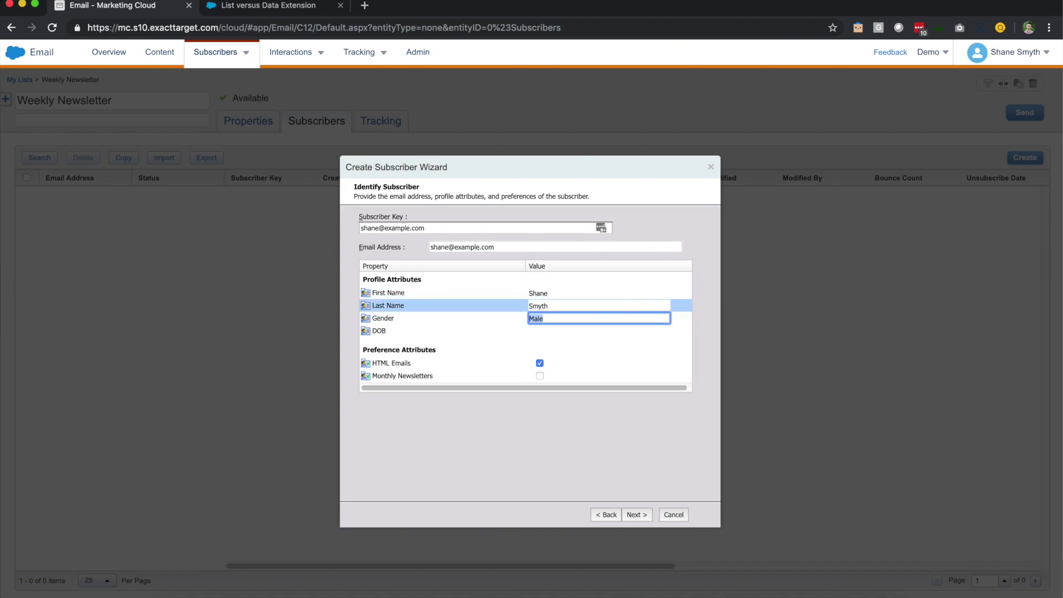
{"action": "left_click", "coordinate": [545, 333]}
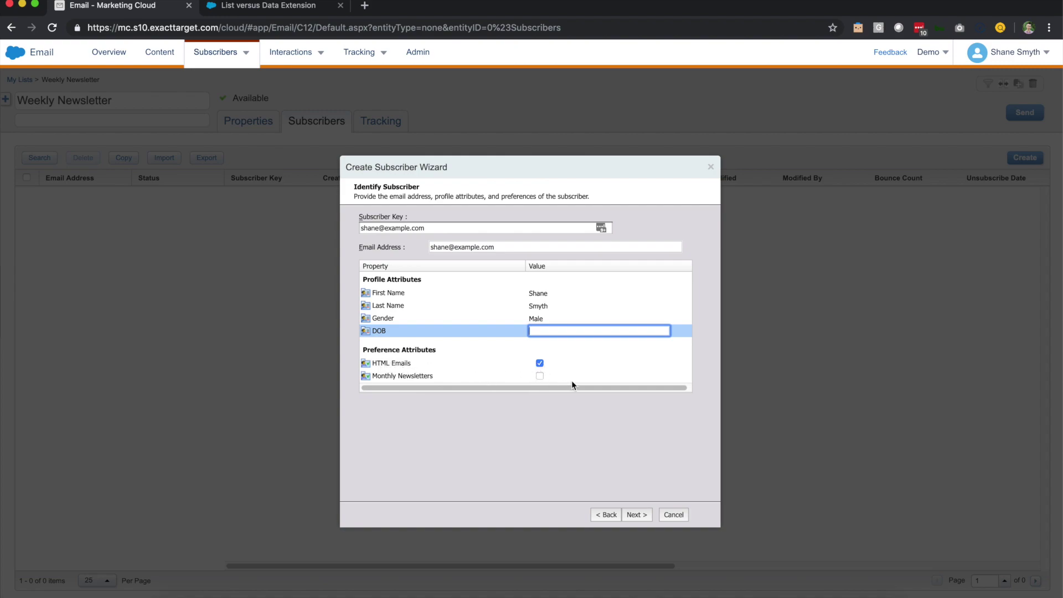
{"action": "left_click", "coordinate": [540, 378]}
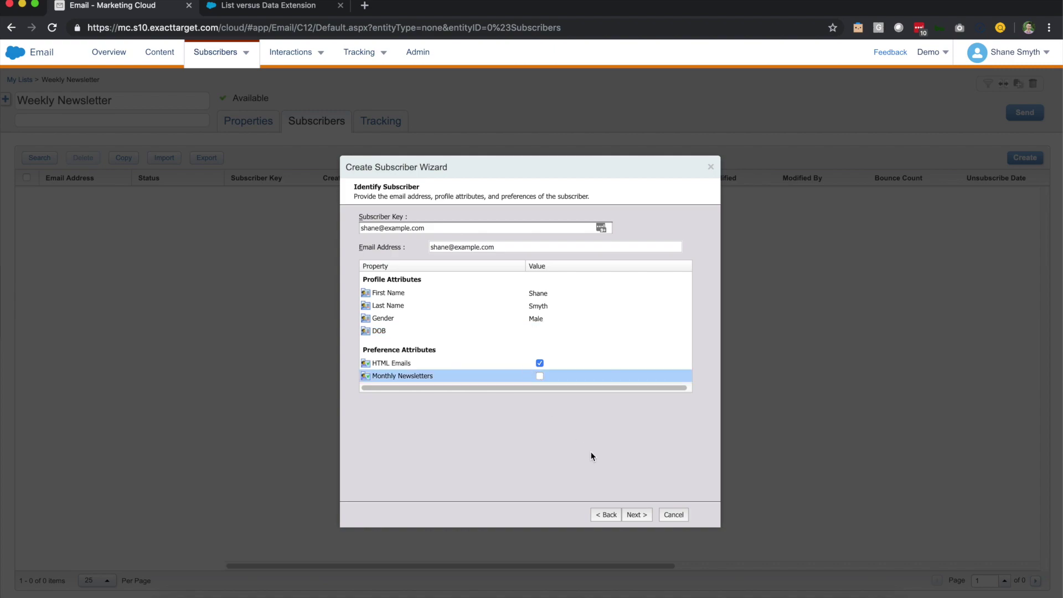
{"action": "left_click", "coordinate": [540, 376]}
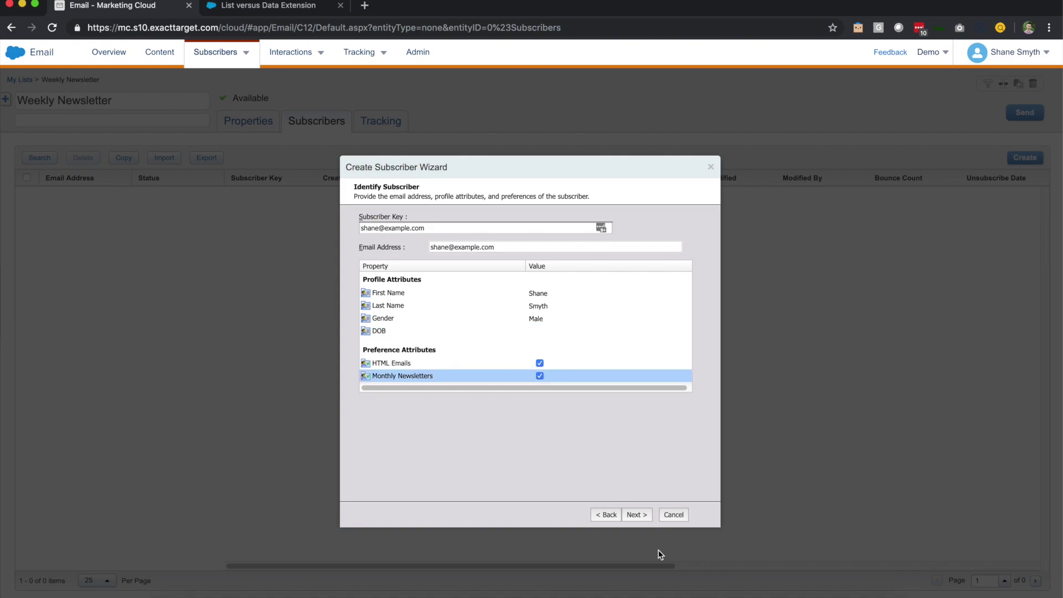
{"action": "left_click", "coordinate": [638, 518]}
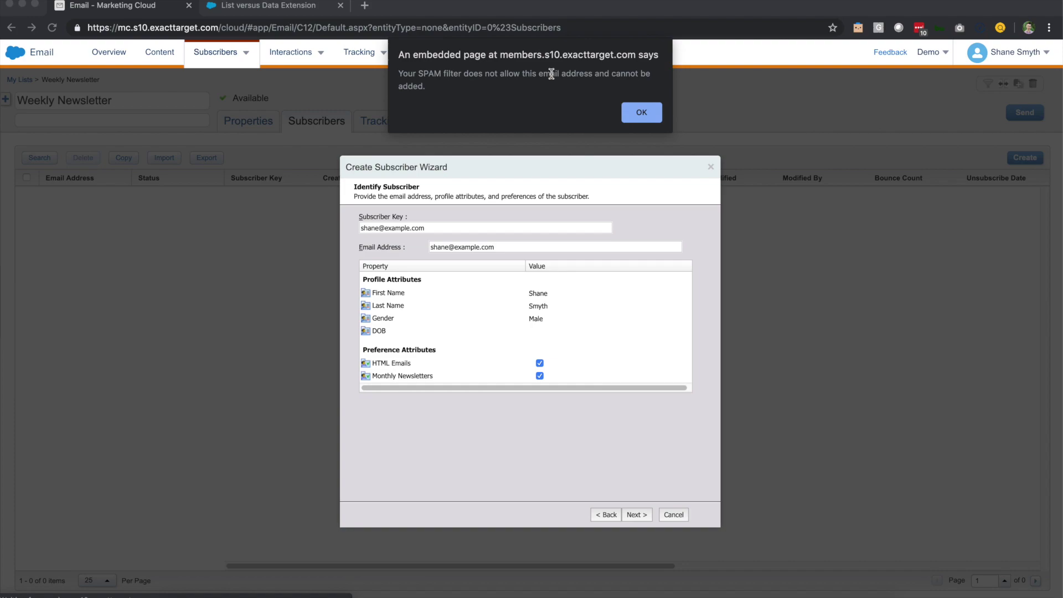
Dismiss the spam warning and change the domain to gmail in both the e-mail address and subscriber key
{"action": "left_click", "coordinate": [640, 112]}
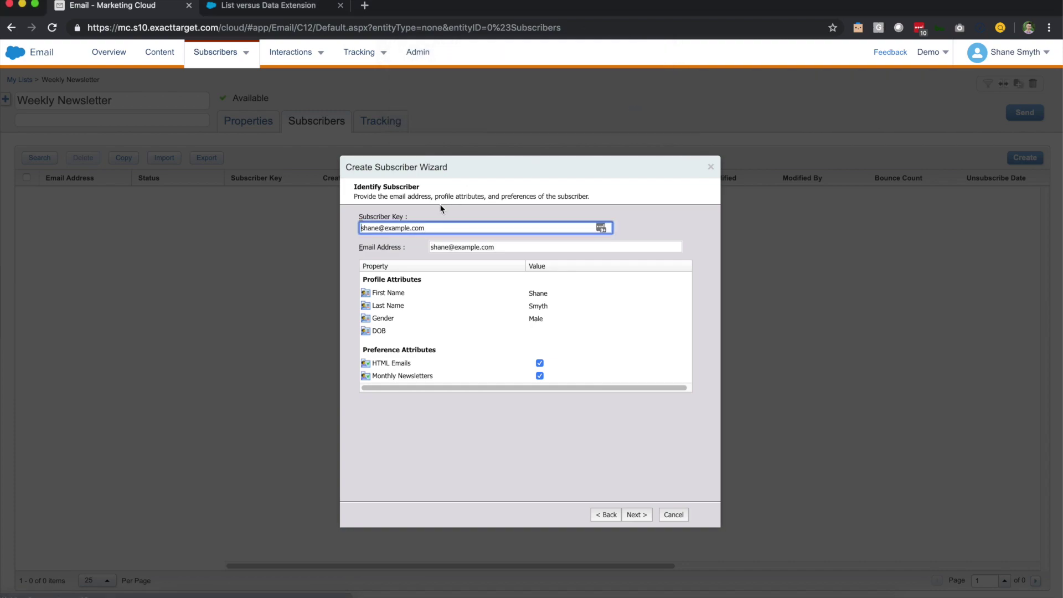
{"action": "double_click", "coordinate": [462, 247]}
{"action": "type", "text": "gmail"}
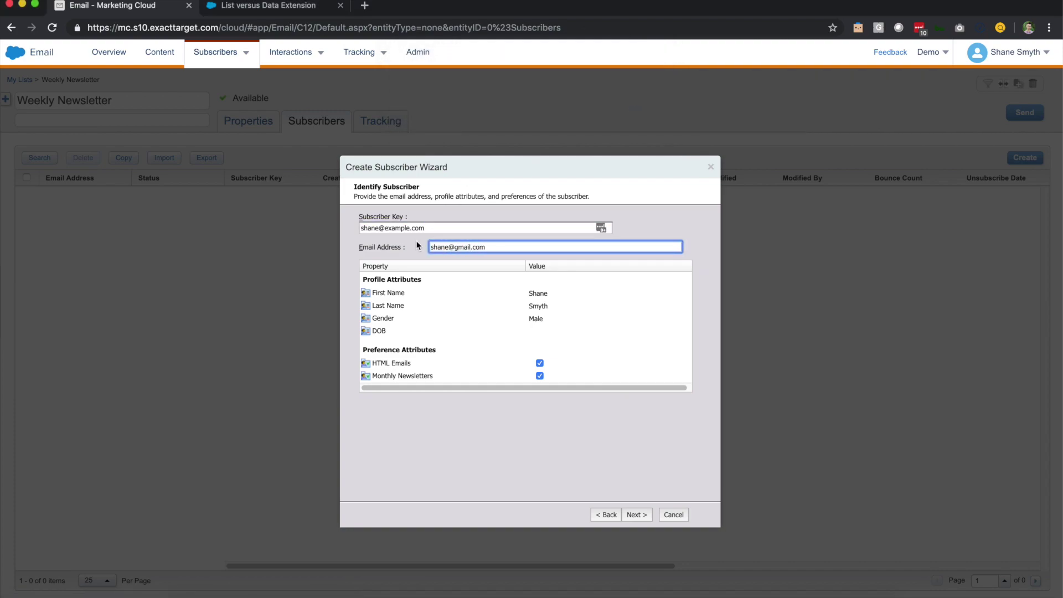
{"action": "double_click", "coordinate": [395, 228]}
{"action": "type", "text": "gmail"}
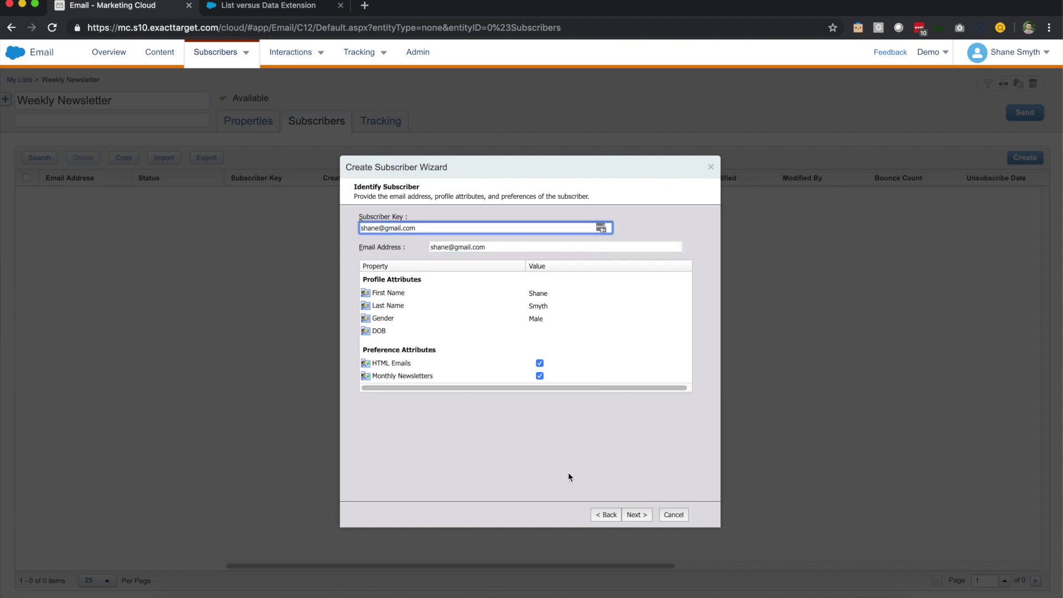
Add the subscriber to Weekly Newsletter under My Lists and finish the wizard
{"action": "left_click", "coordinate": [634, 515]}
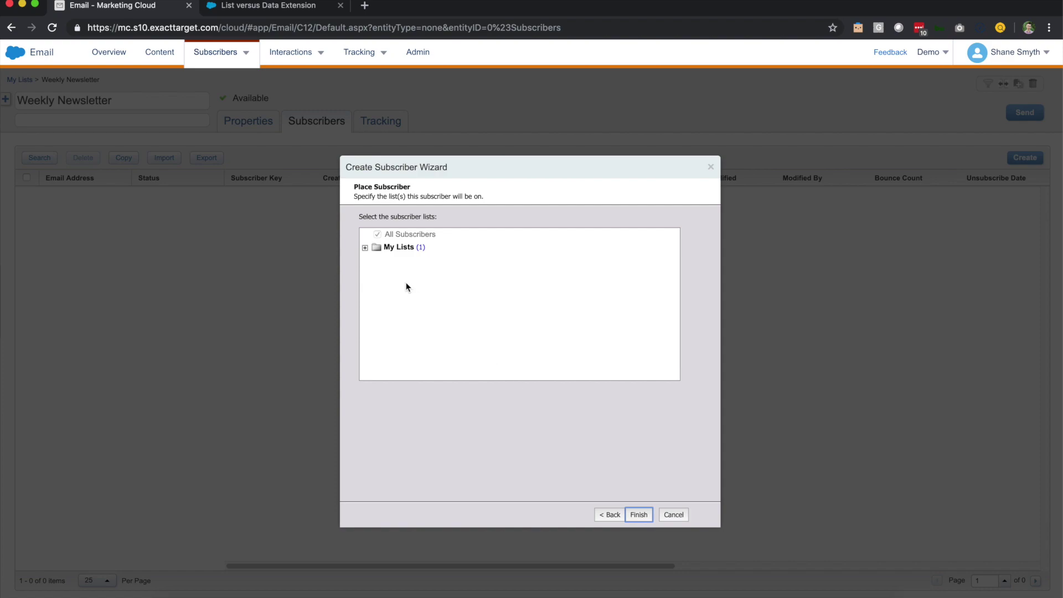
{"action": "left_click", "coordinate": [364, 247]}
{"action": "left_click", "coordinate": [410, 274]}
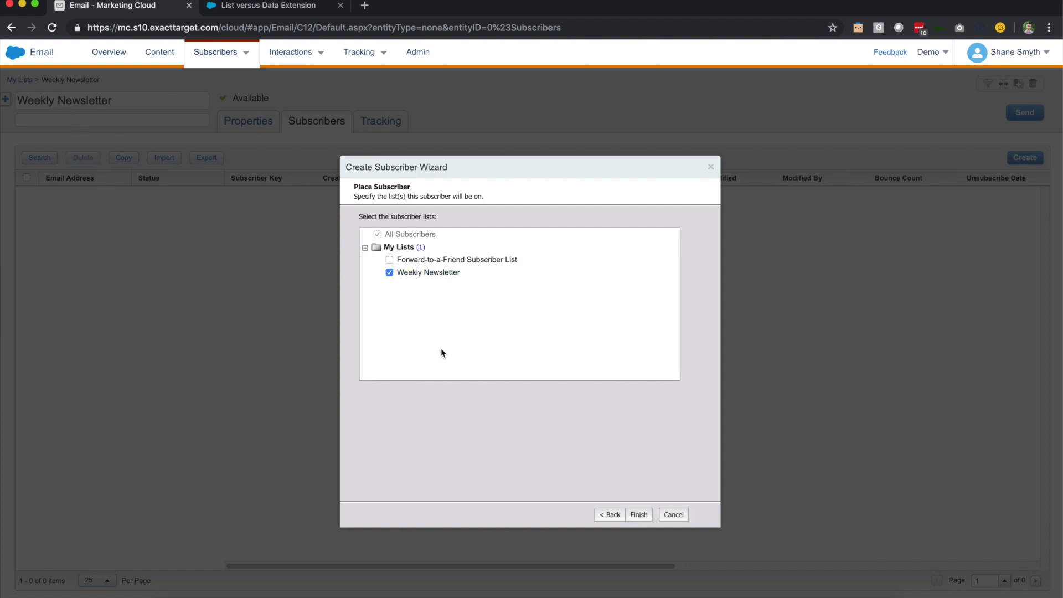
{"action": "left_click", "coordinate": [638, 514]}
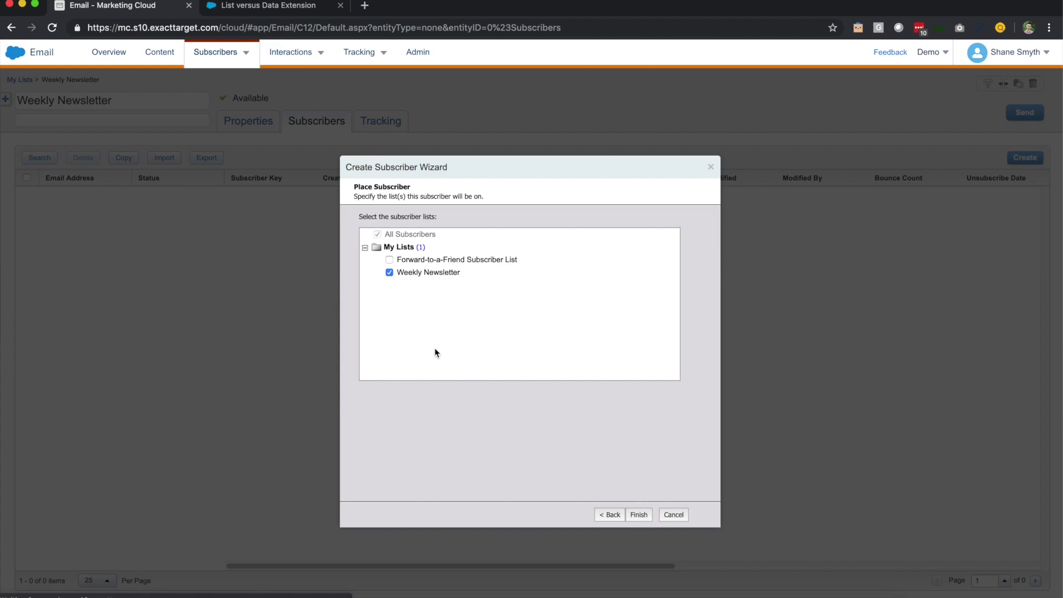
{"action": "left_click", "coordinate": [639, 514]}
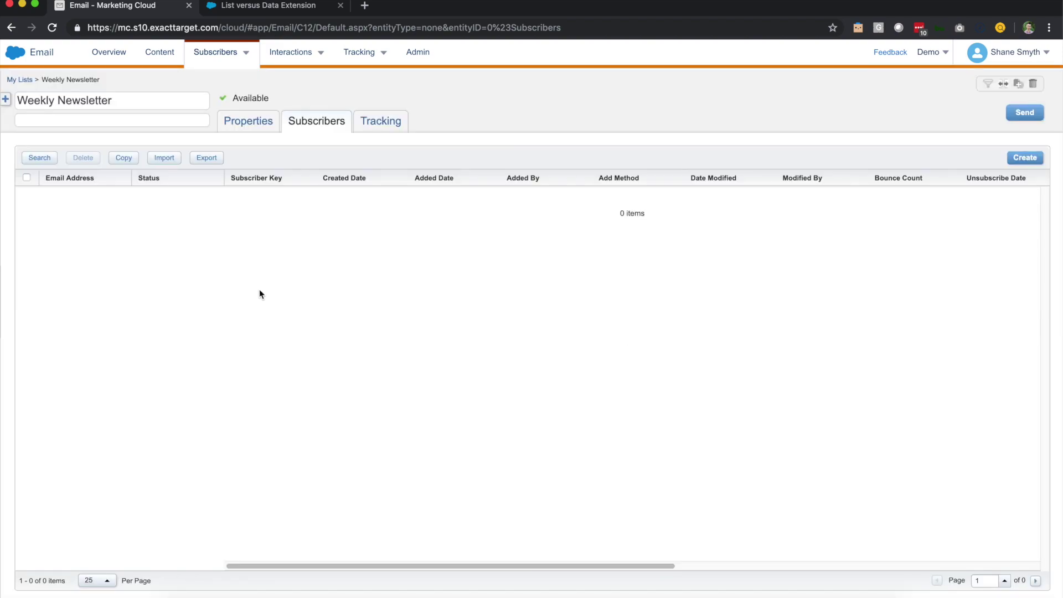
Reopen Weekly Newsletter from My Lists and scroll through the new subscriber's attribute columns
{"action": "left_click", "coordinate": [23, 80]}
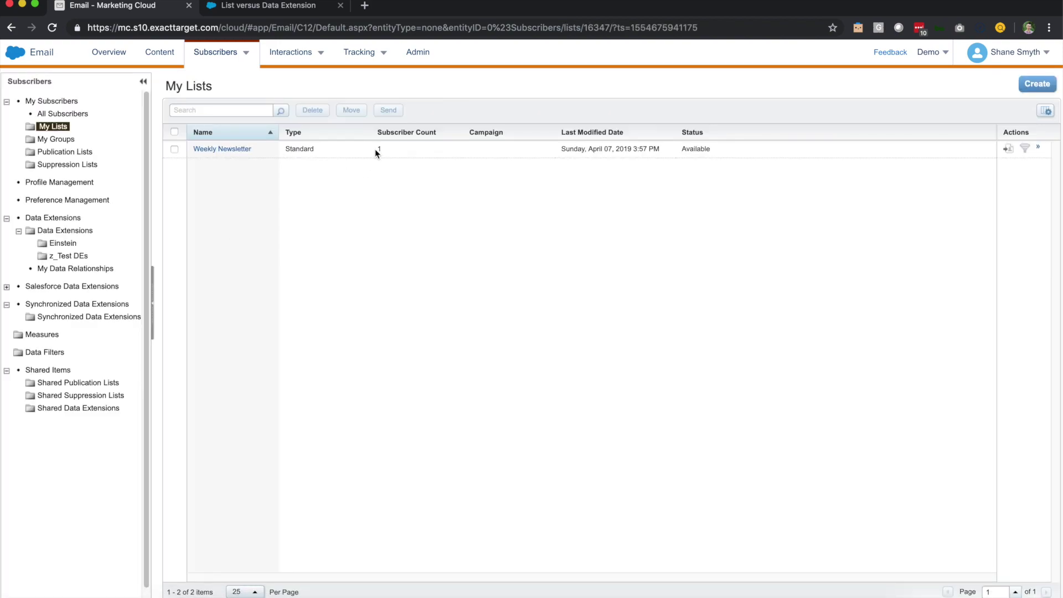
{"action": "left_click", "coordinate": [225, 151]}
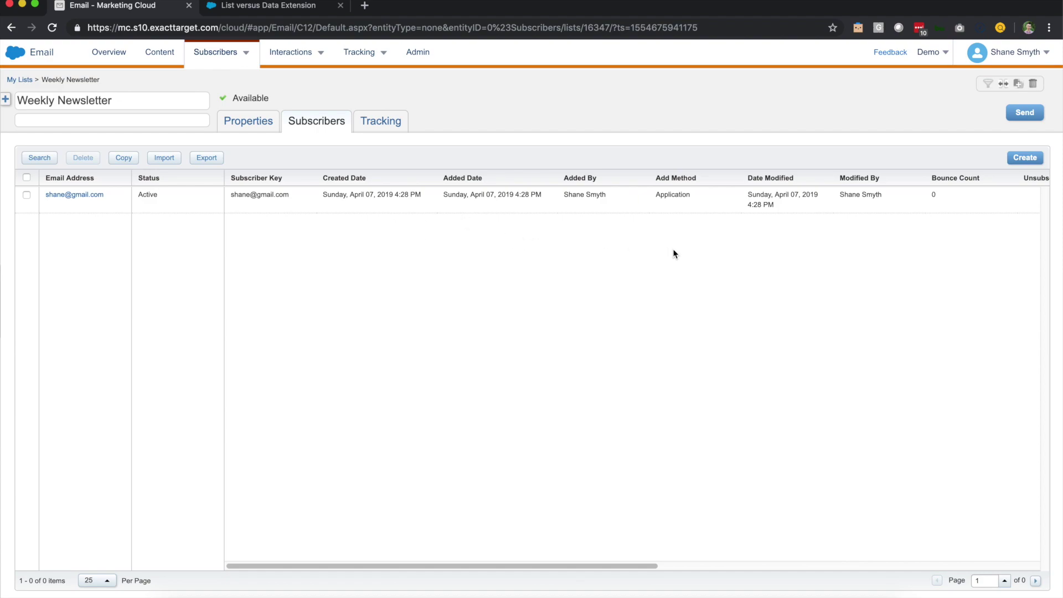
{"action": "scroll", "coordinate": [673, 252], "scroll_direction": "right", "scroll_amount": 4}
{"action": "scroll", "coordinate": [673, 252], "scroll_direction": "right", "scroll_amount": 10}
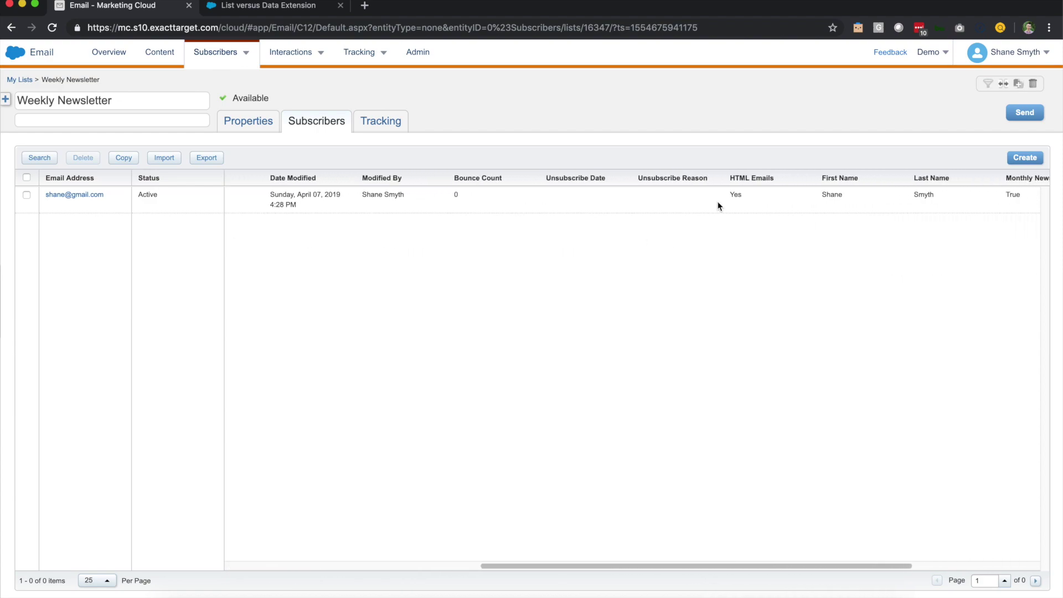
{"action": "scroll", "coordinate": [688, 230], "scroll_direction": "right", "scroll_amount": 3}
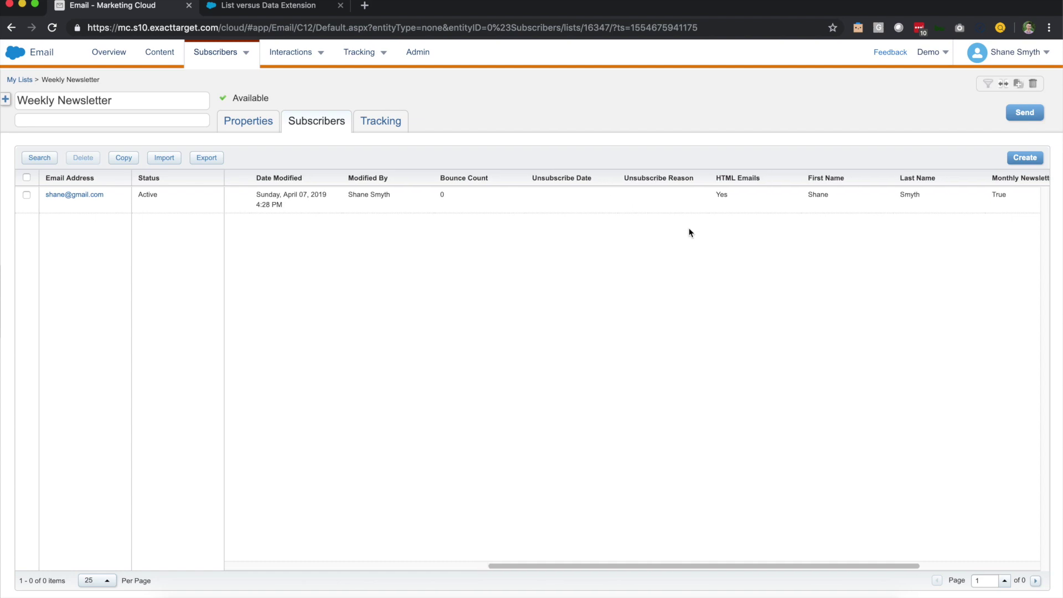
{"action": "scroll", "coordinate": [690, 232], "scroll_direction": "right", "scroll_amount": 5}
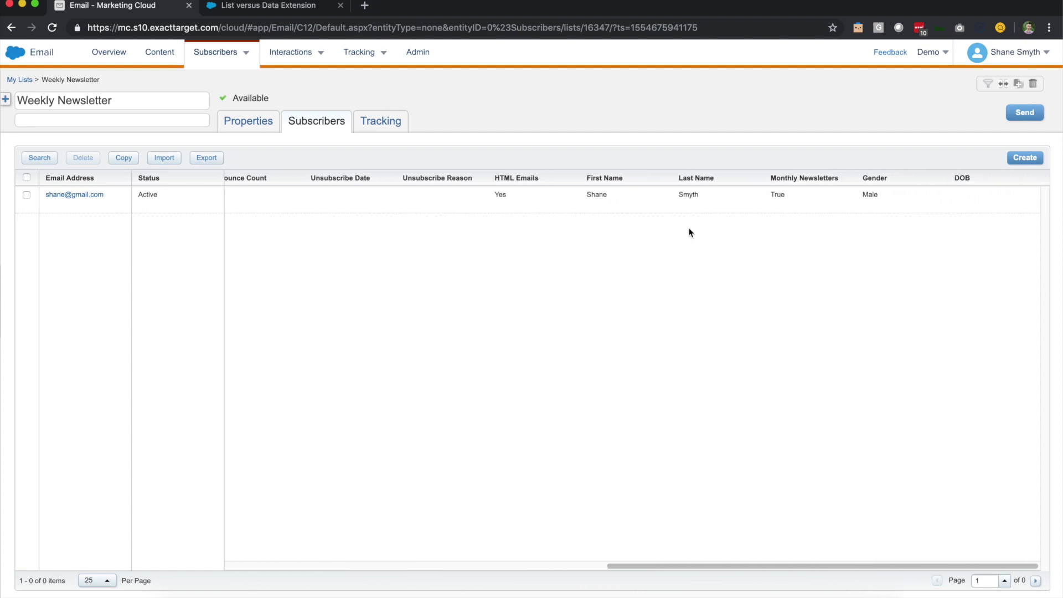
{"action": "scroll", "coordinate": [672, 235], "scroll_direction": "left", "scroll_amount": 10}
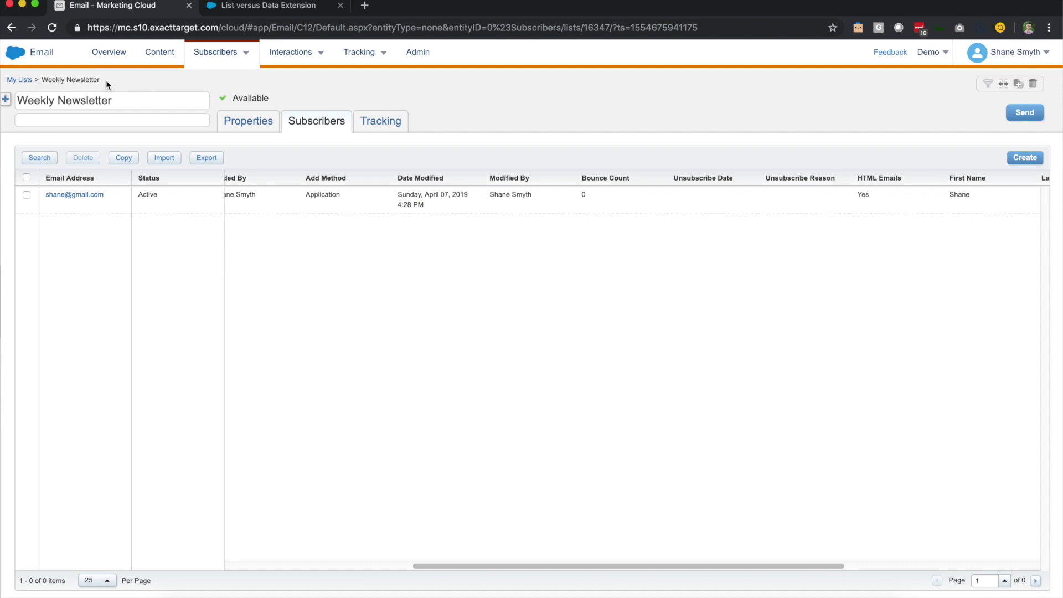
{"action": "left_click", "coordinate": [20, 79]}
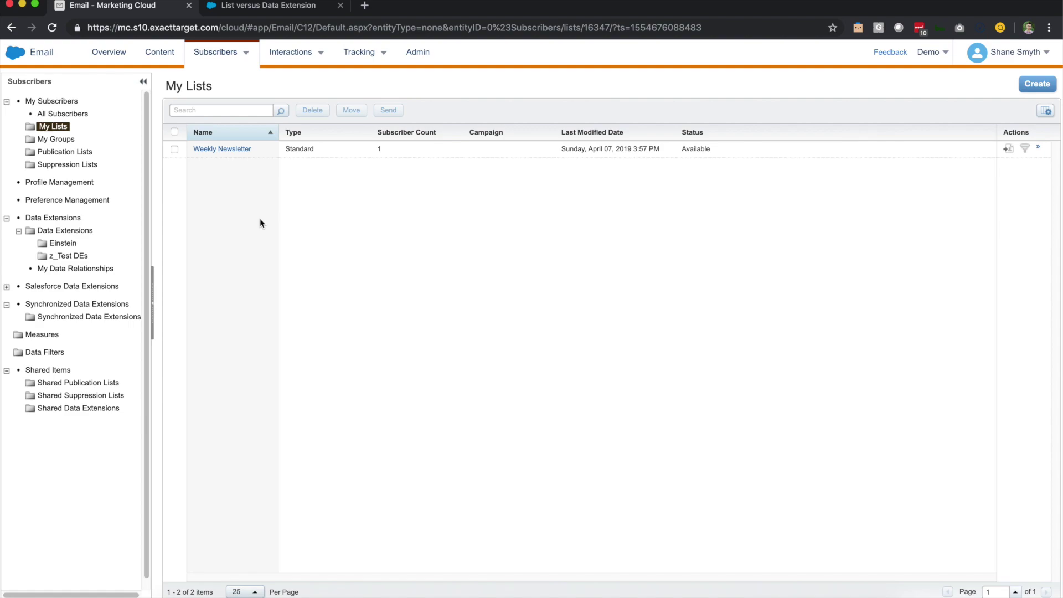
Show the Data Extensions folder with AllContacts, CloudPages_DataExtension and Orders
{"action": "left_click", "coordinate": [63, 231]}
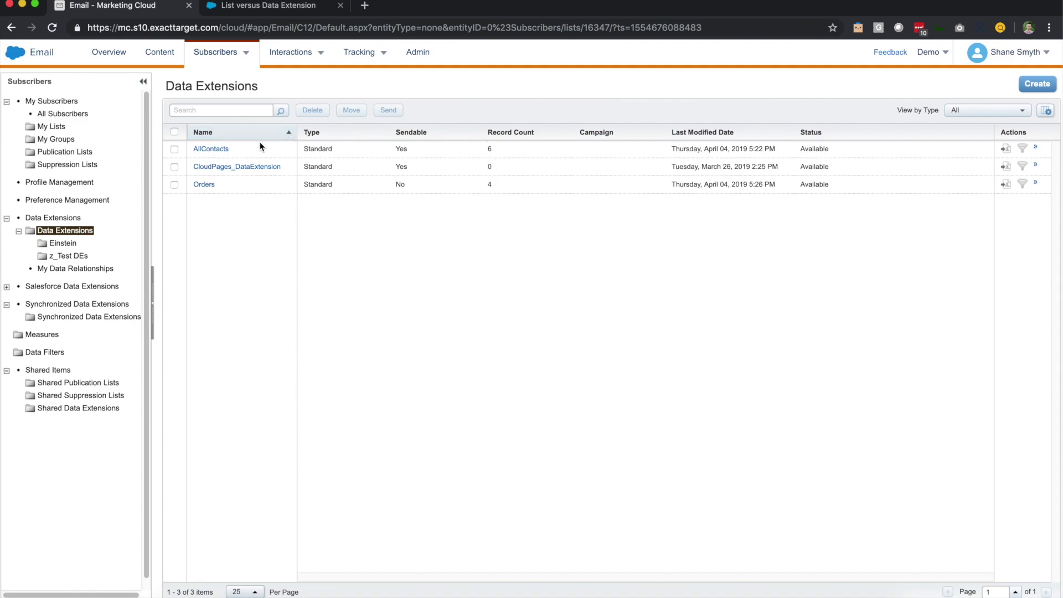
Open the AllContacts data extension to view its 6 records and fields
{"action": "left_click", "coordinate": [213, 149]}
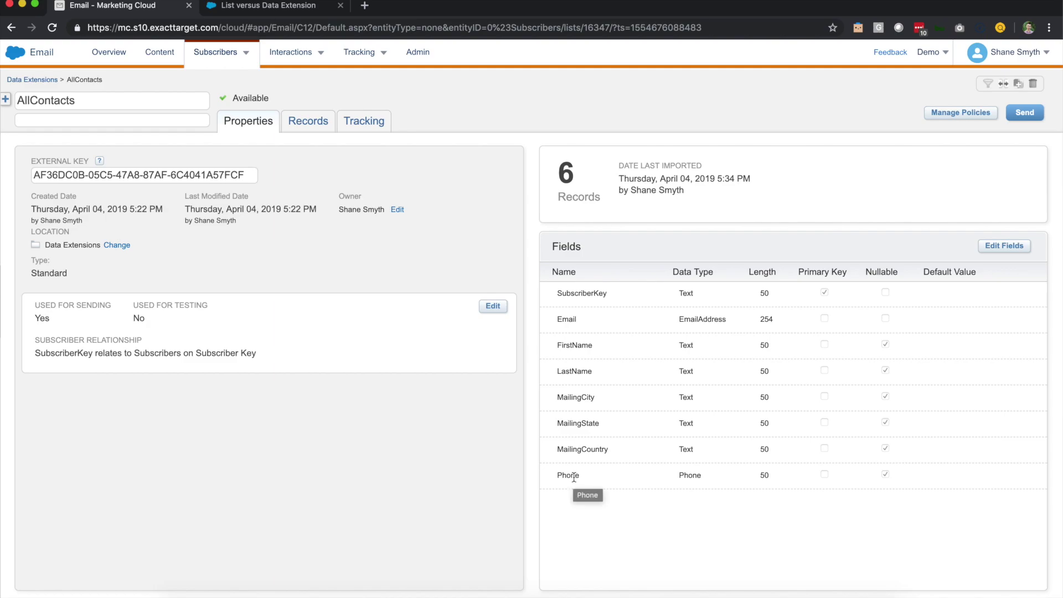
{"action": "left_click", "coordinate": [50, 81]}
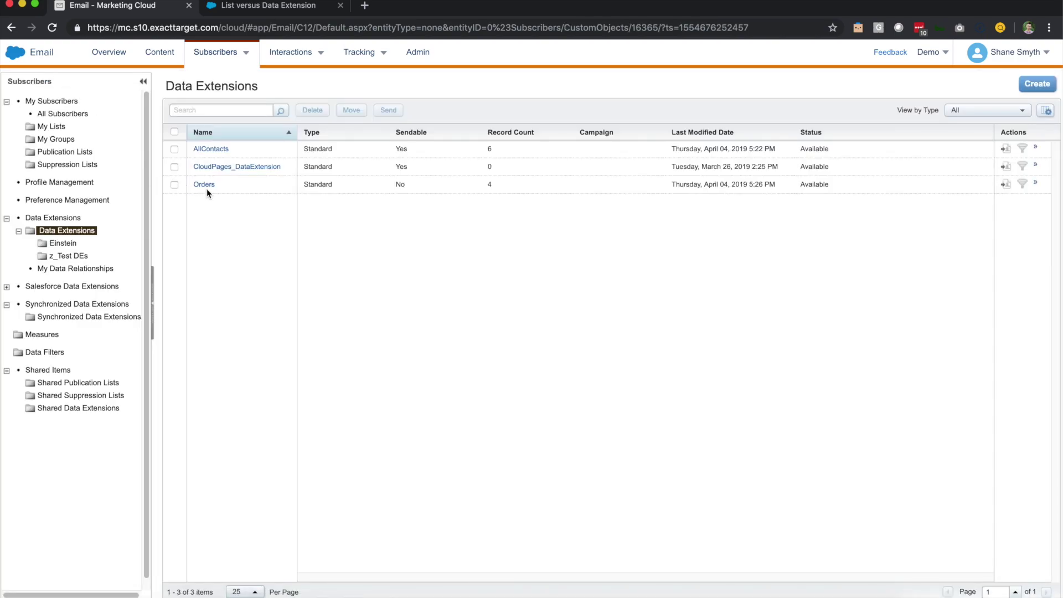
{"action": "left_click", "coordinate": [209, 186]}
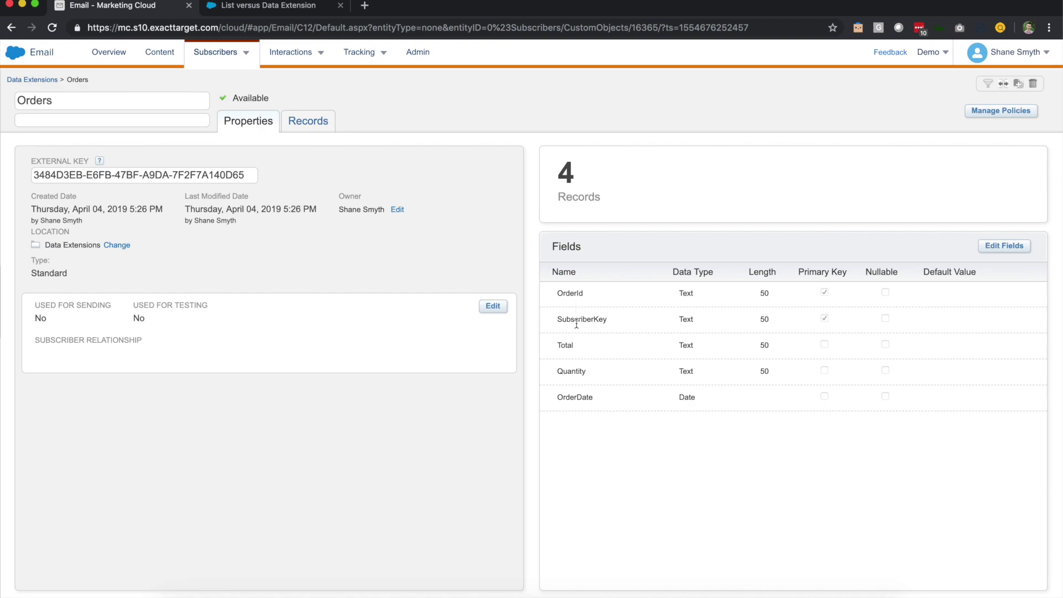
{"action": "left_click", "coordinate": [319, 130]}
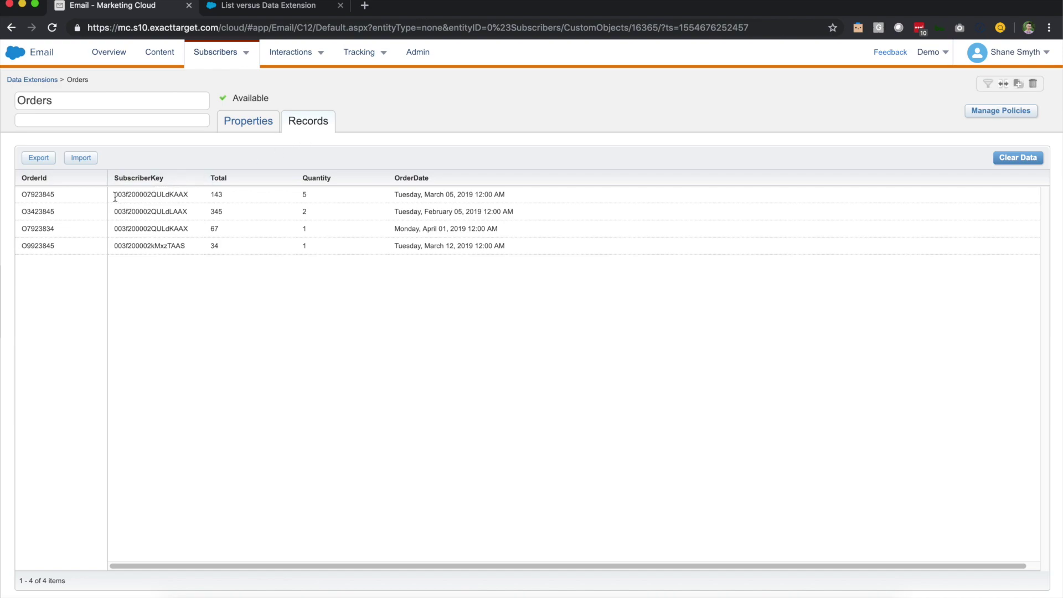
{"action": "left_click_drag", "start_coordinate": [115, 194], "coordinate": [190, 215]}
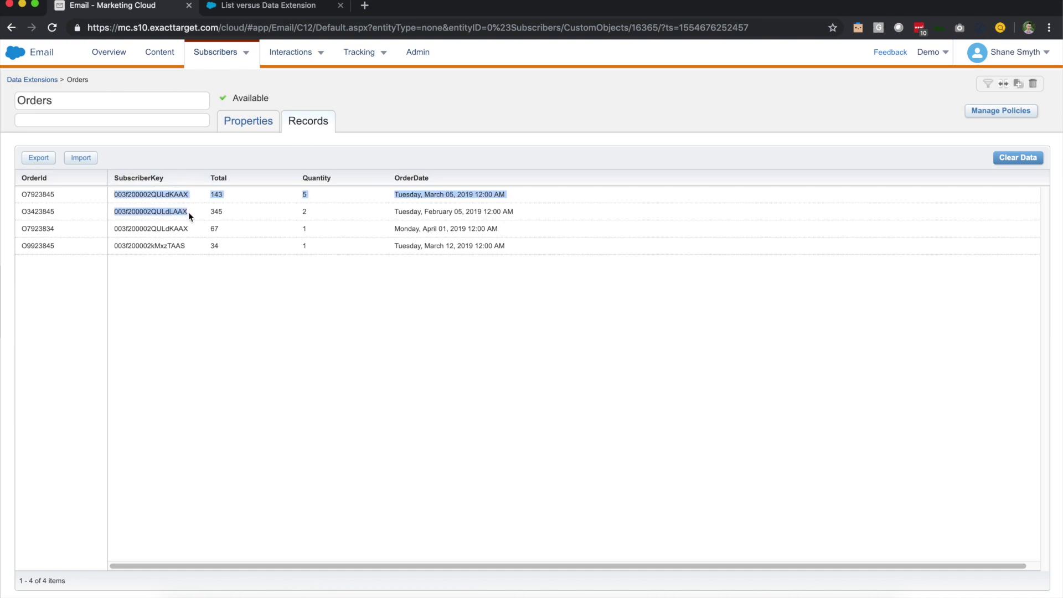
{"action": "double_click", "coordinate": [158, 198]}
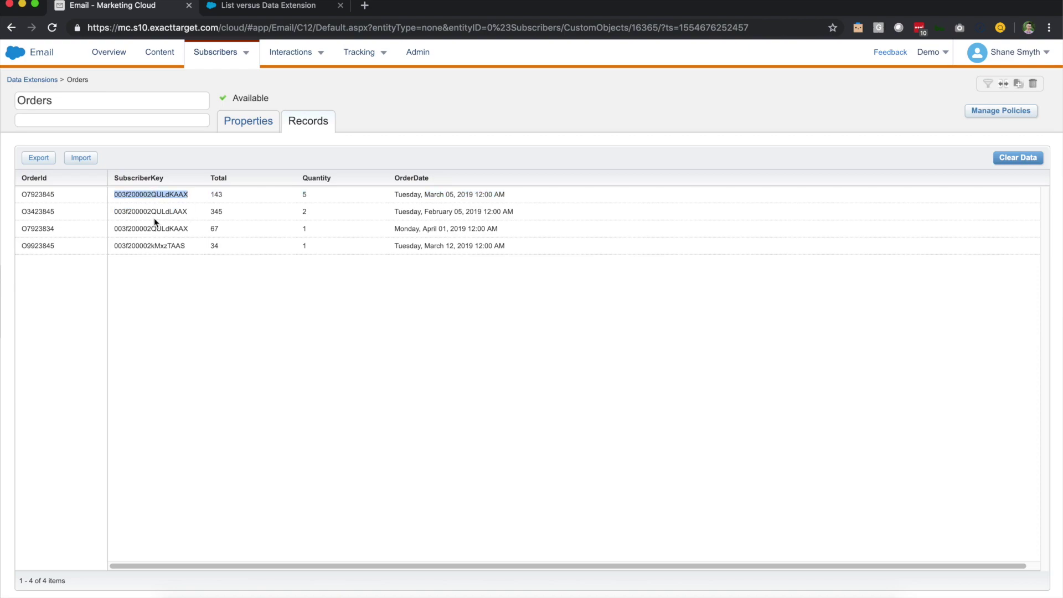
{"action": "double_click", "coordinate": [157, 211]}
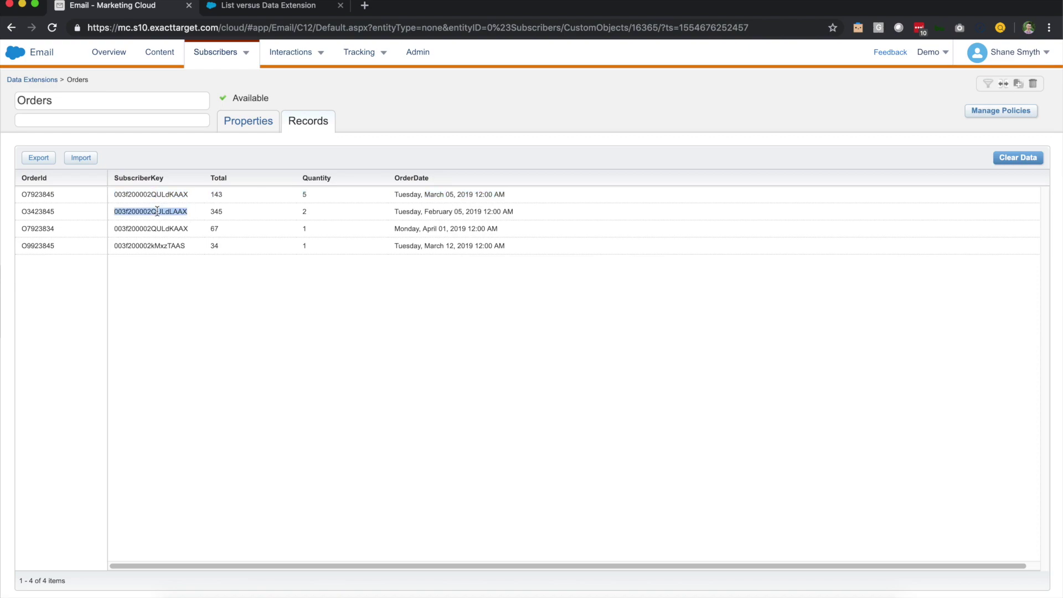
{"action": "left_click", "coordinate": [432, 213]}
{"action": "left_click", "coordinate": [32, 80]}
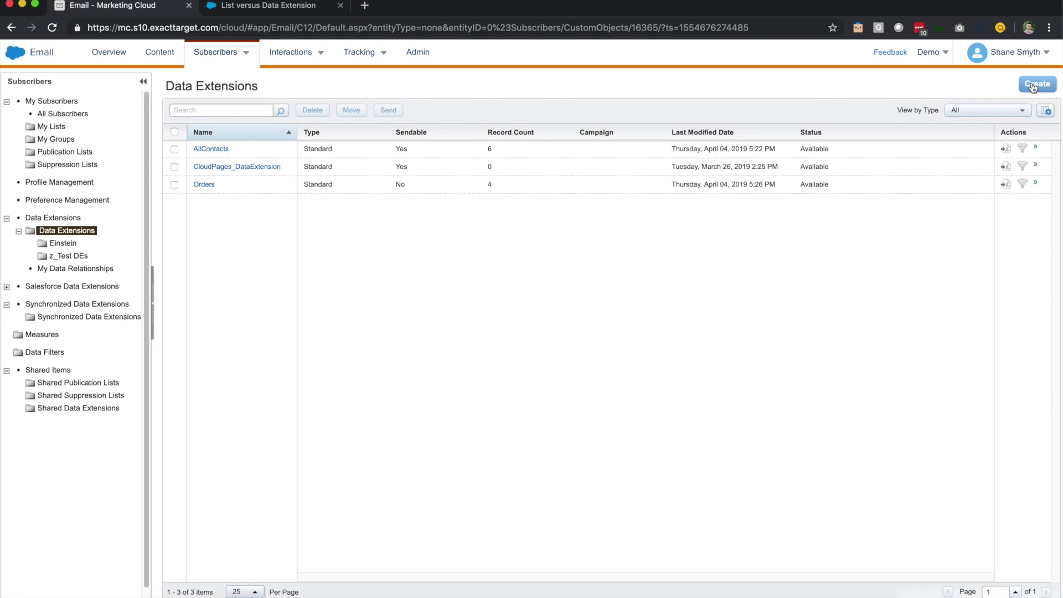
Start a Standard Data Extension and try the Existing and Template creation methods, cancelling both pickers
{"action": "left_click", "coordinate": [1046, 96]}
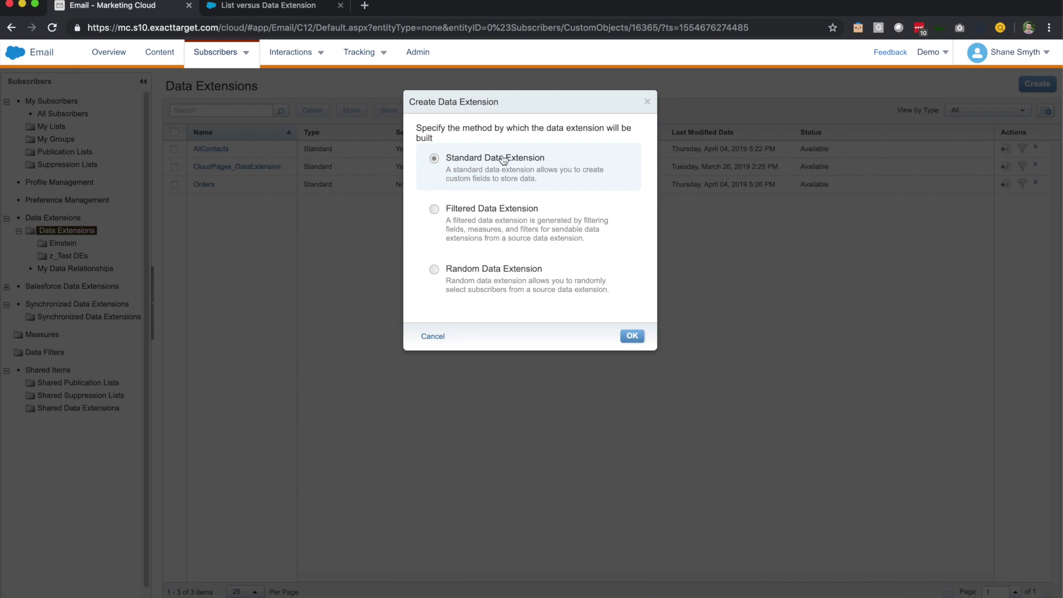
{"action": "left_click", "coordinate": [631, 335]}
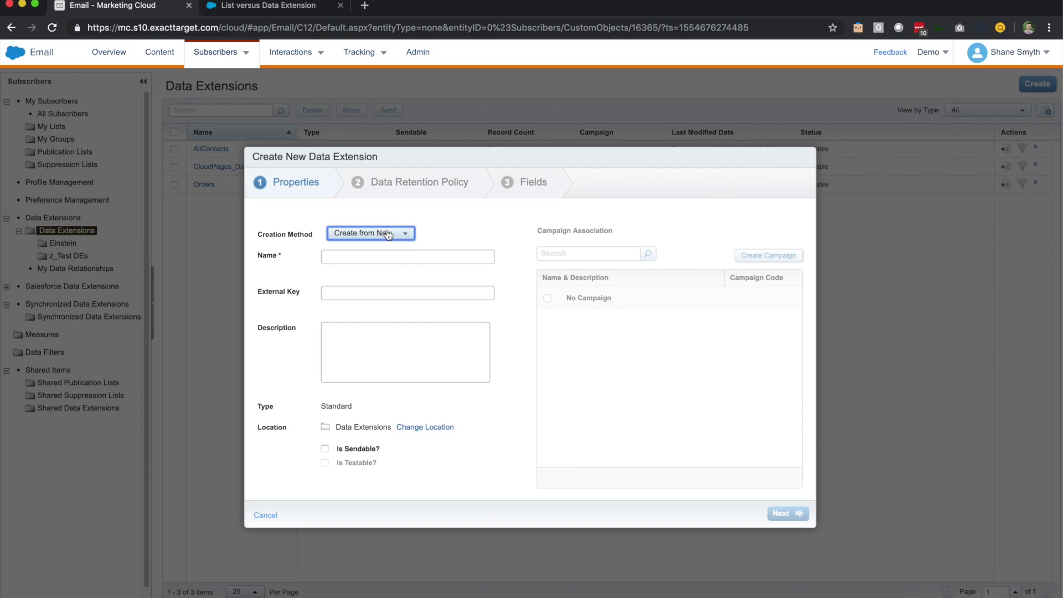
{"action": "left_click", "coordinate": [410, 234]}
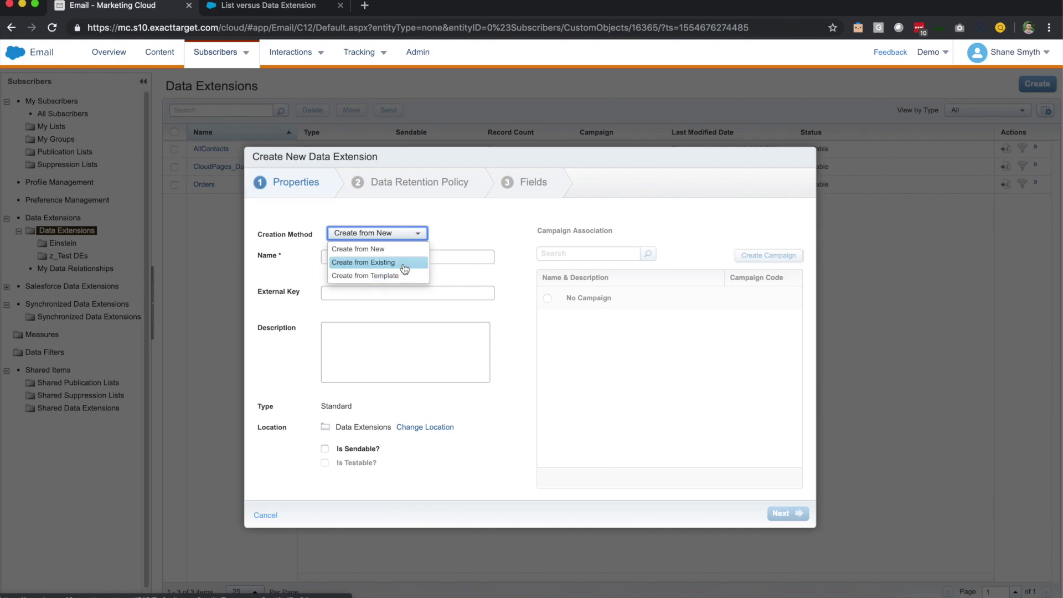
{"action": "left_click", "coordinate": [404, 264]}
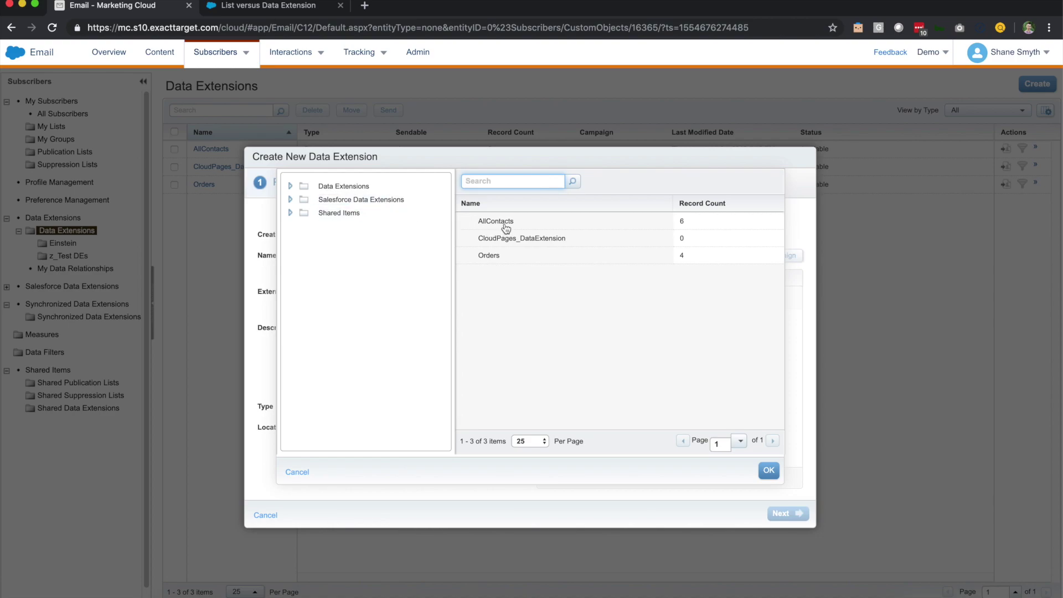
{"action": "left_click", "coordinate": [304, 471]}
{"action": "left_click", "coordinate": [416, 233]}
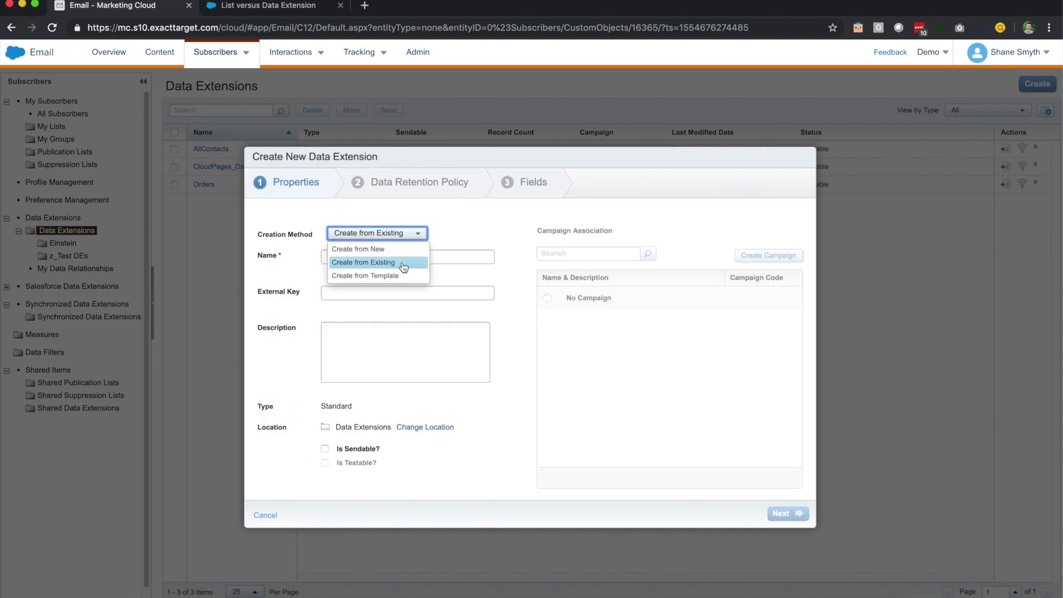
{"action": "left_click", "coordinate": [394, 276]}
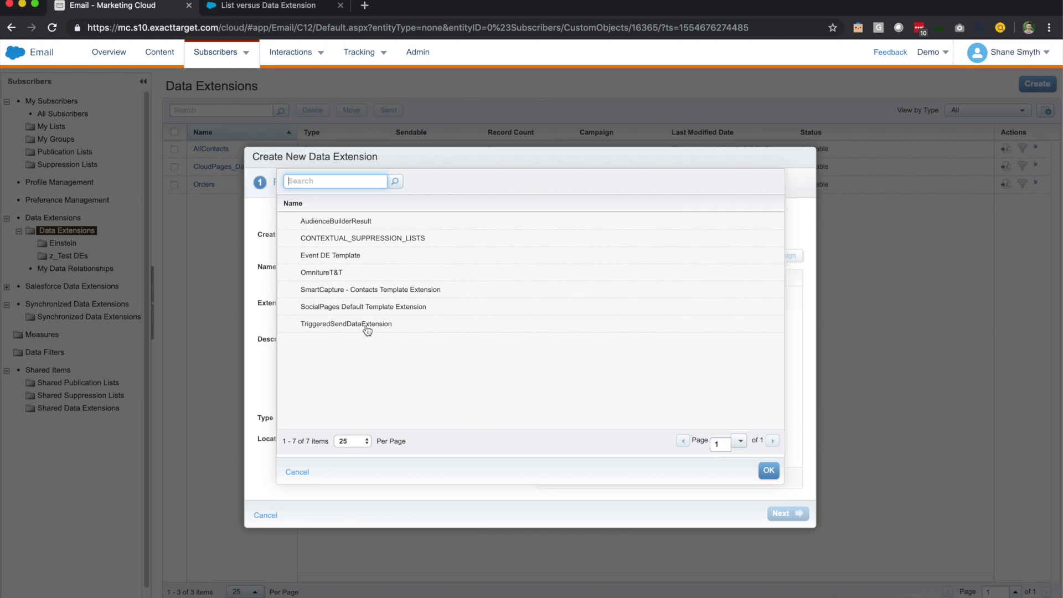
{"action": "left_click", "coordinate": [299, 472]}
{"action": "left_click", "coordinate": [410, 244]}
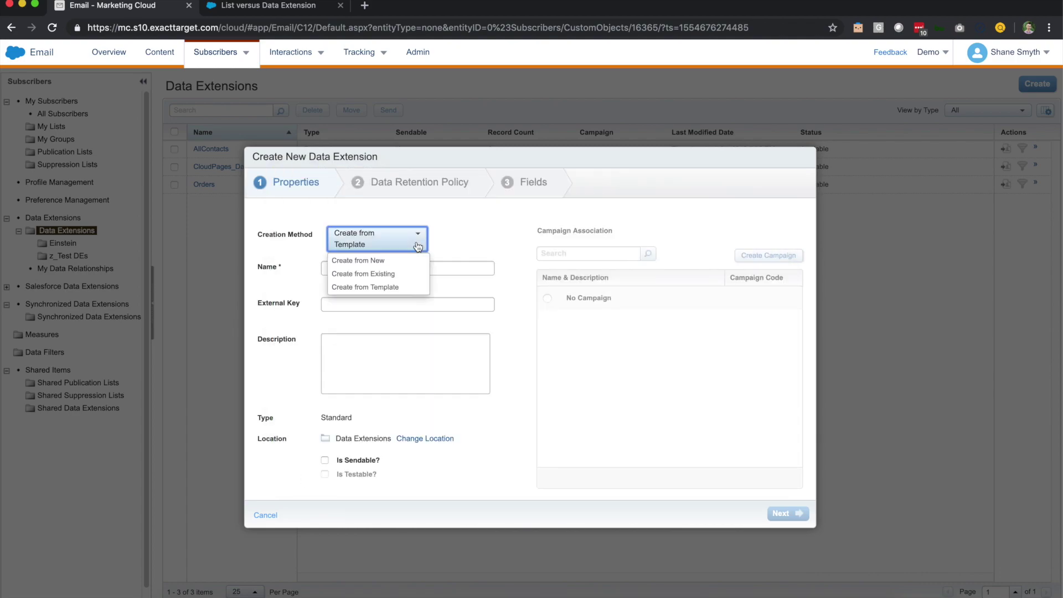
Create the data extension from new, named Stores with external key Stores, leaving Is Sendable unchecked
{"action": "left_click", "coordinate": [379, 260]}
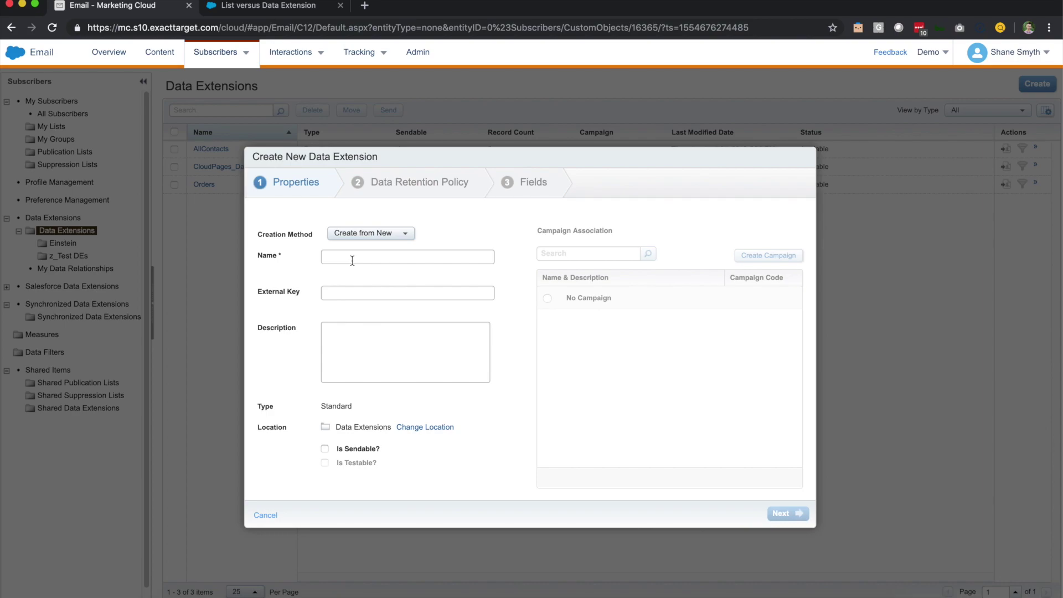
{"action": "left_click", "coordinate": [352, 259]}
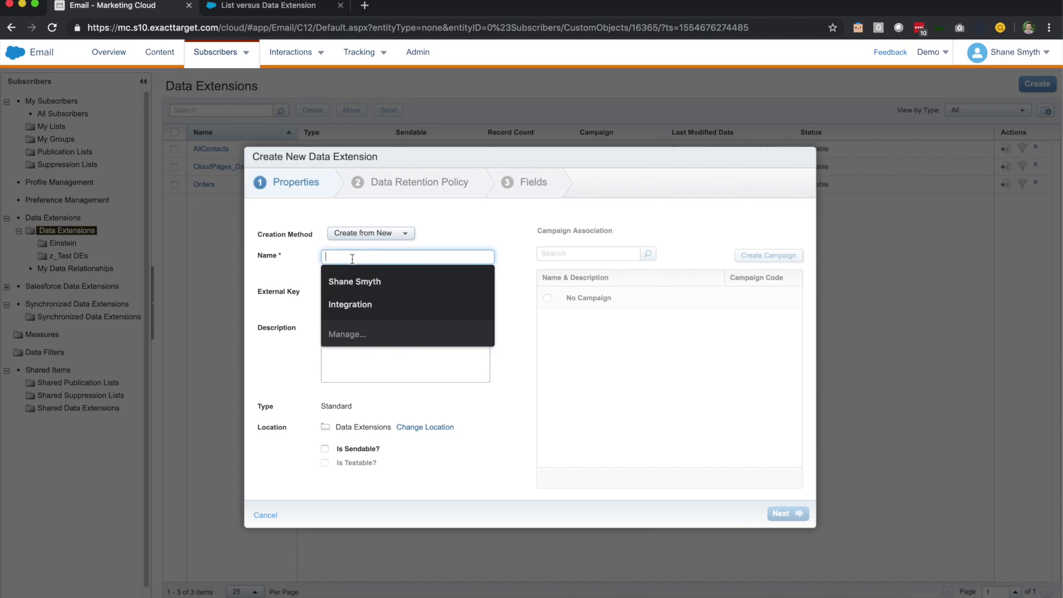
{"action": "type", "text": "St"}
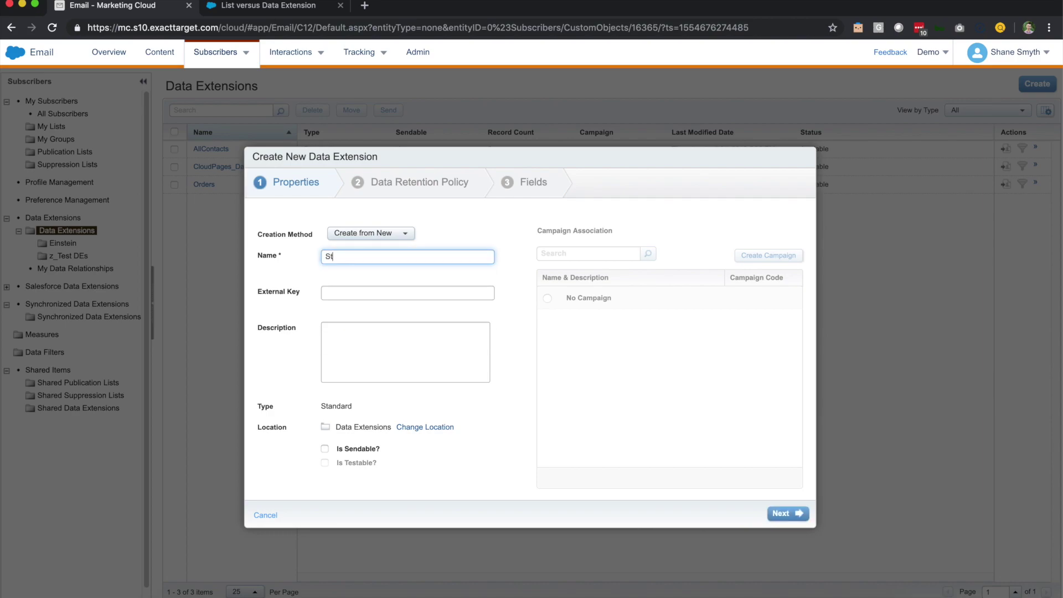
{"action": "type", "text": "ores"}
{"action": "left_click", "coordinate": [334, 284]}
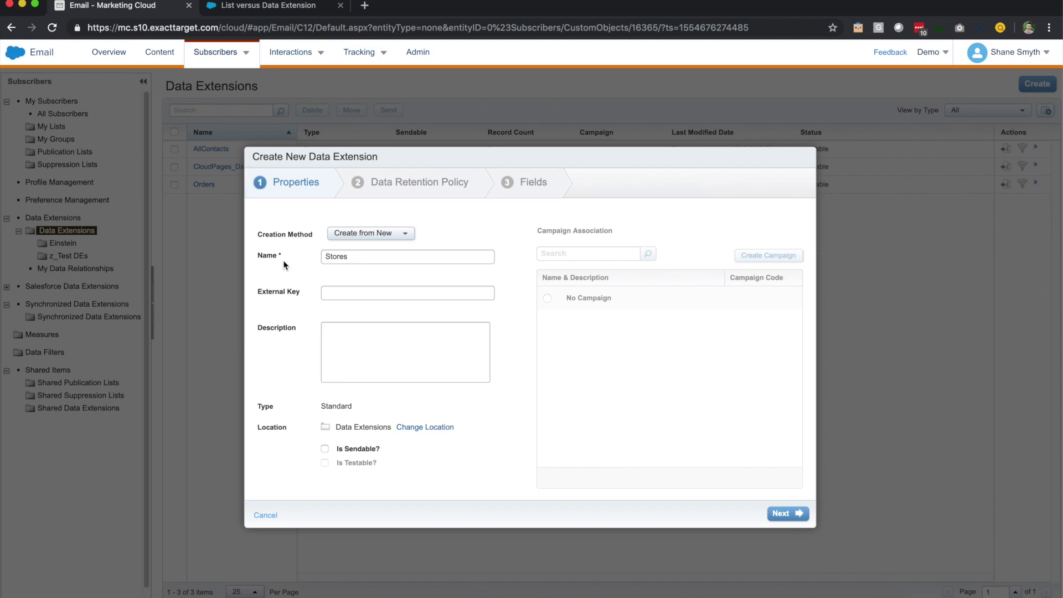
{"action": "left_click", "coordinate": [336, 292]}
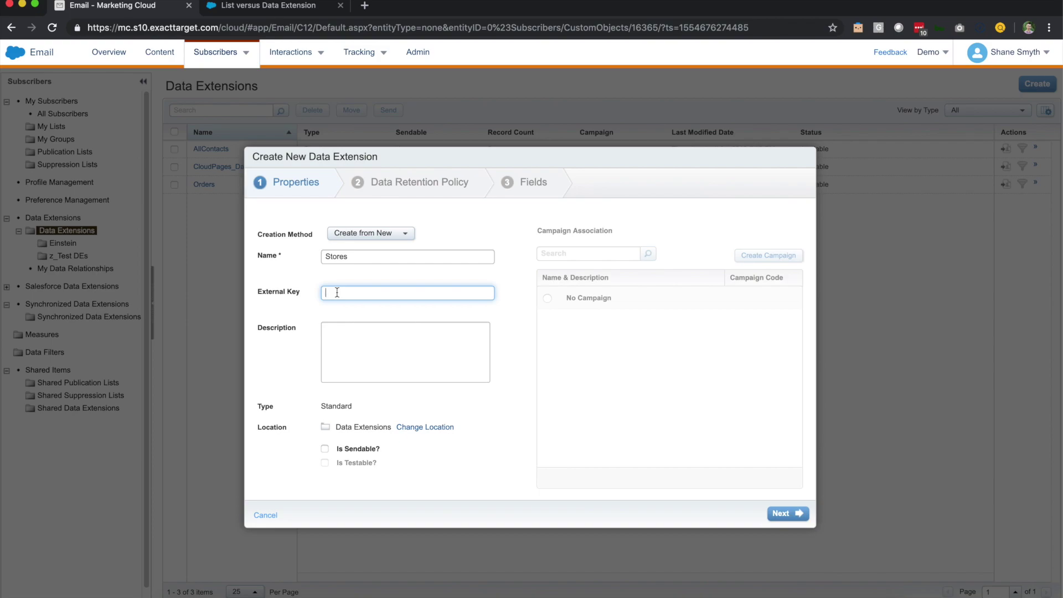
{"action": "type", "text": "Stores"}
{"action": "left_click", "coordinate": [328, 314]}
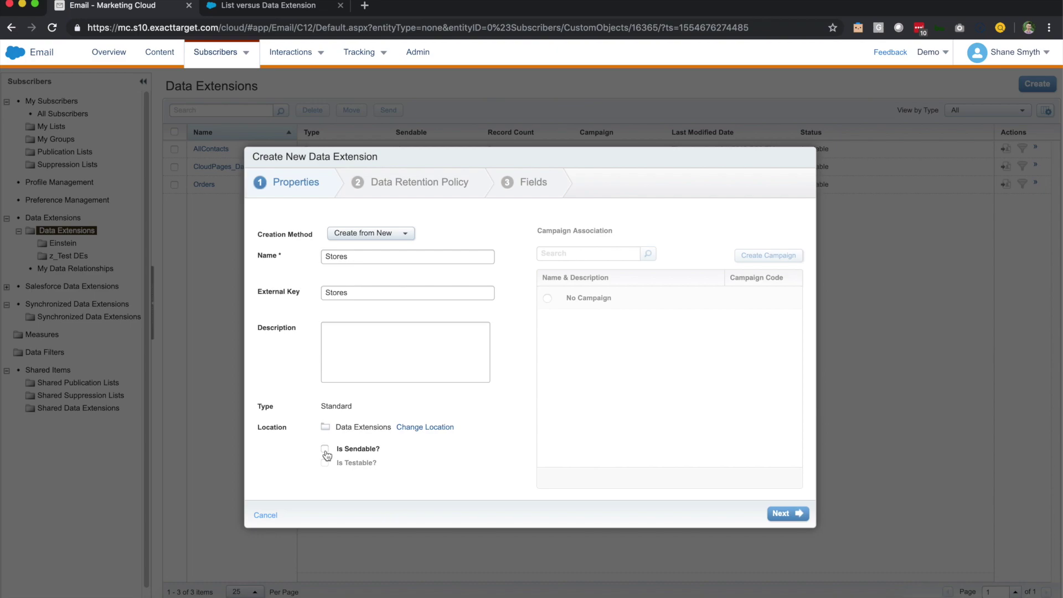
{"action": "left_click", "coordinate": [784, 514]}
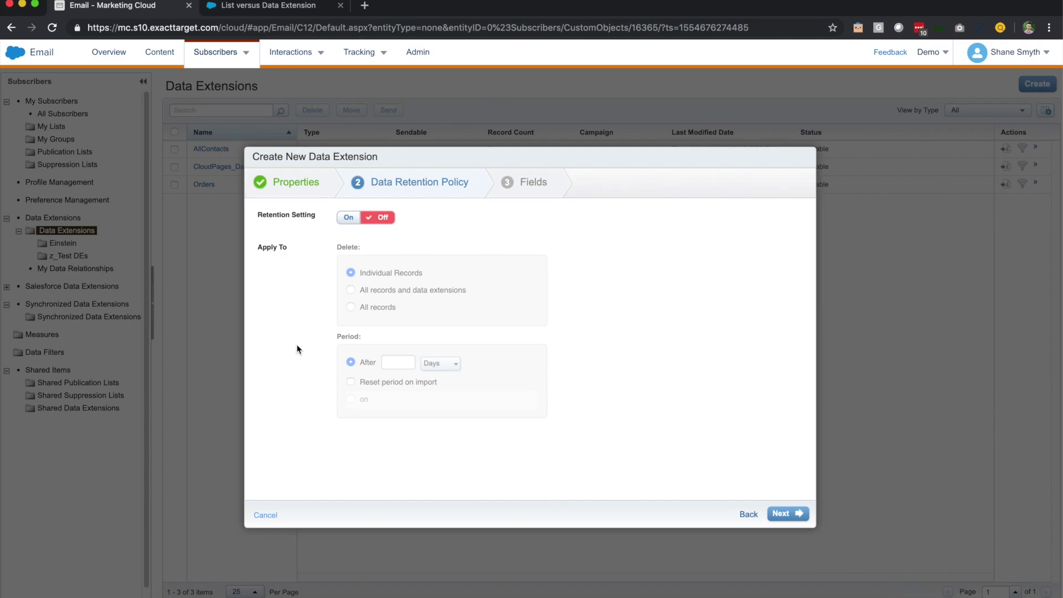
Leave data retention off and proceed to the Fields step
{"action": "left_click", "coordinate": [800, 519]}
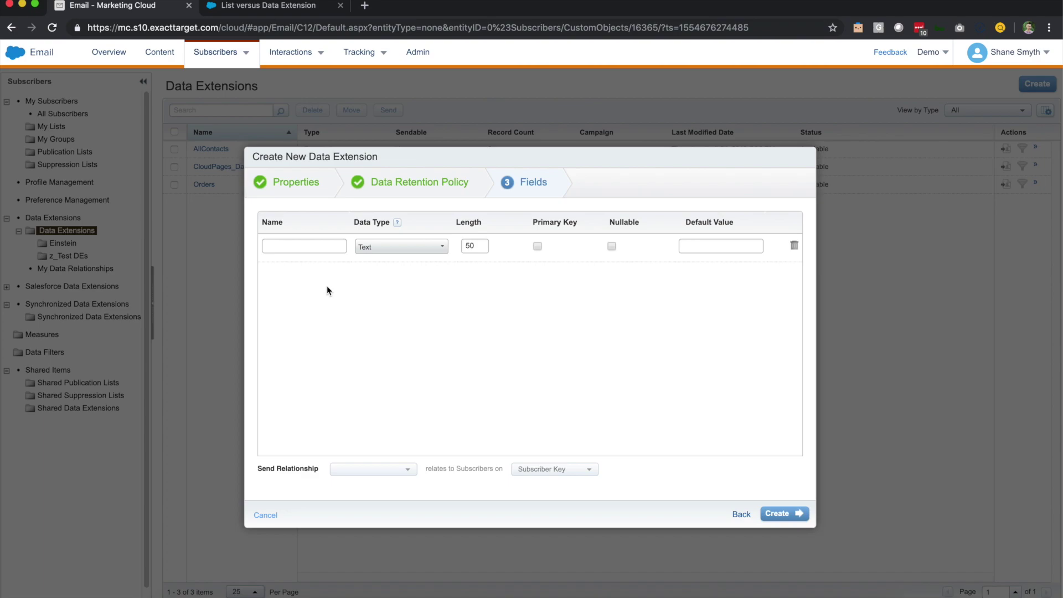
Name the four fields StoreId, StoreName, StoreState and StoreOpenedDate
{"action": "left_click", "coordinate": [318, 246]}
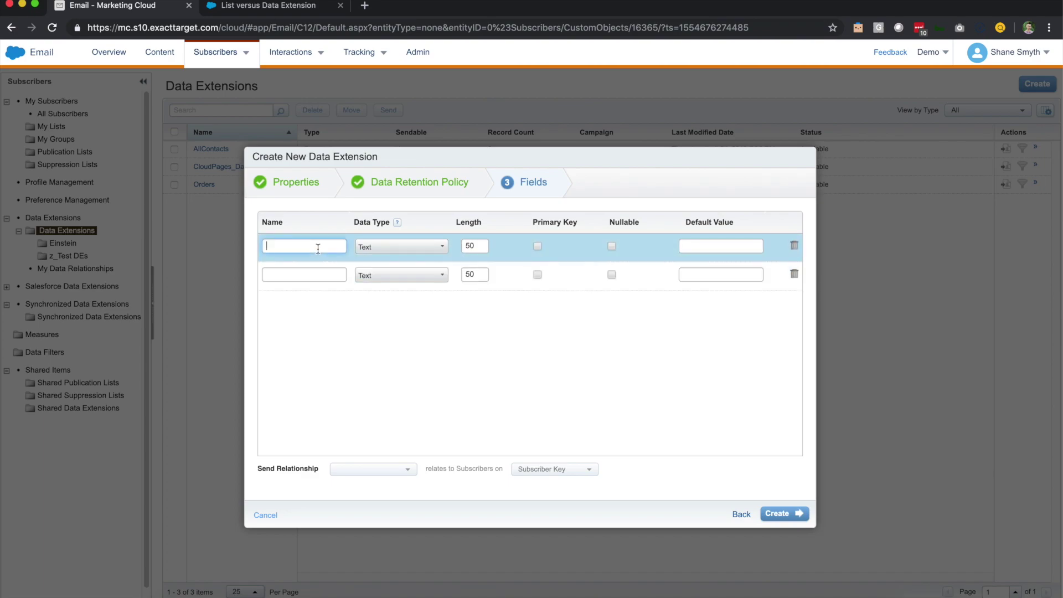
{"action": "type", "text": "StoreId"}
{"action": "left_click", "coordinate": [312, 279]}
{"action": "type", "text": "Store"}
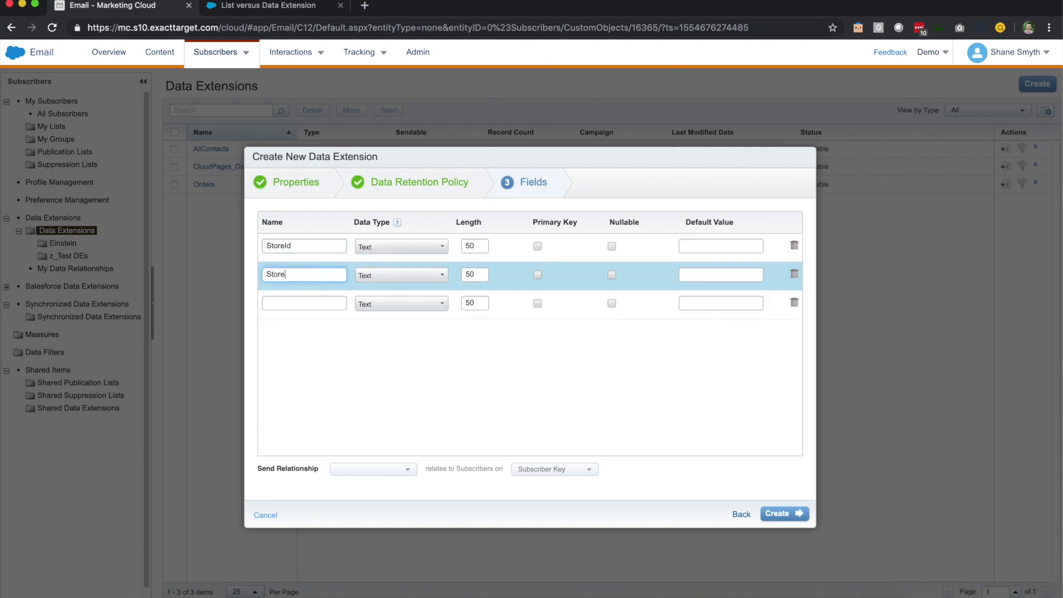
{"action": "type", "text": "Name"}
{"action": "left_click", "coordinate": [293, 302]}
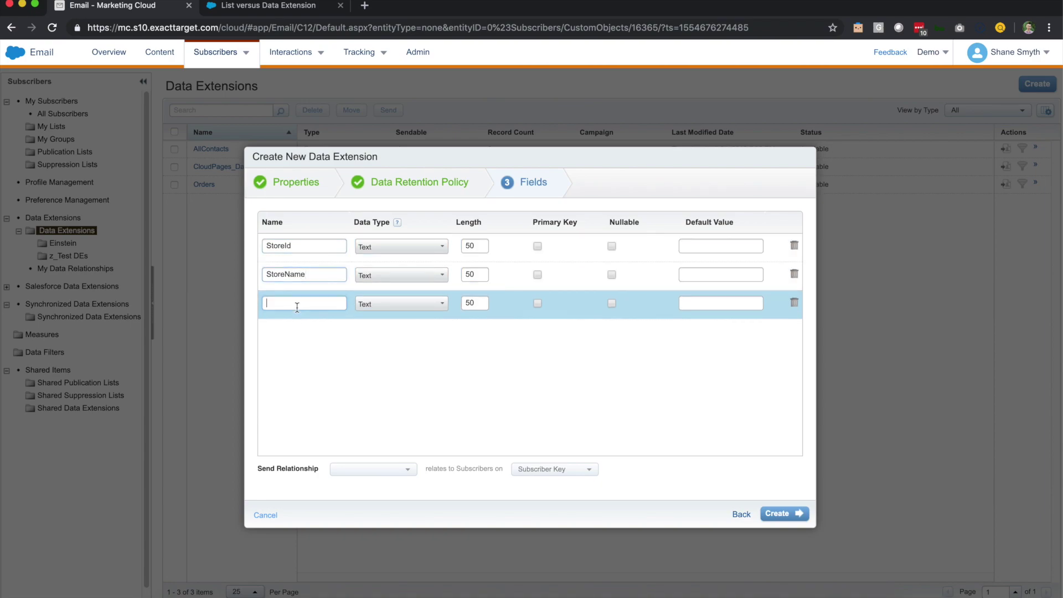
{"action": "type", "text": "Store"}
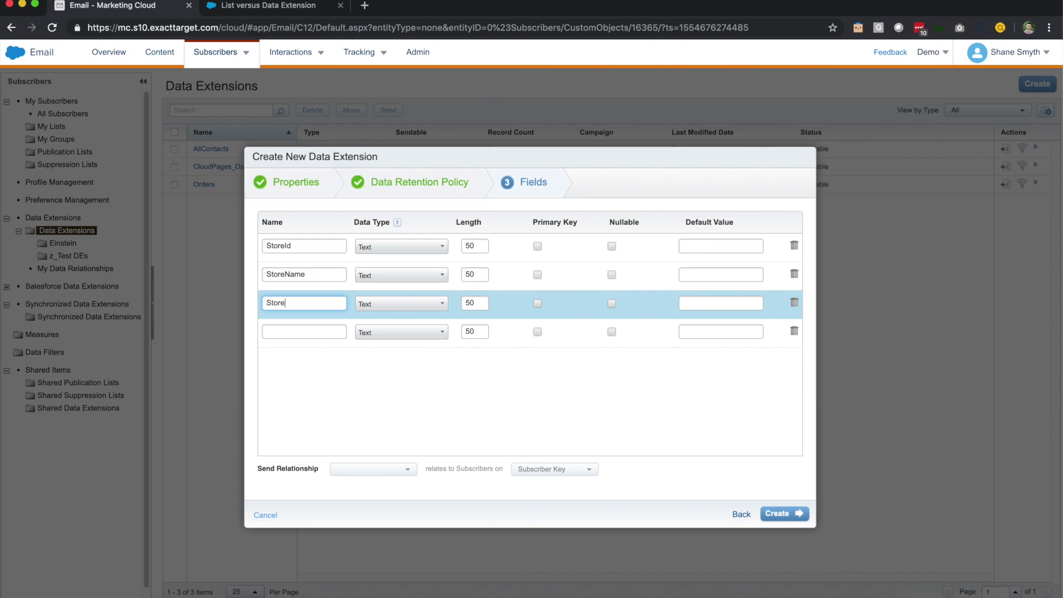
{"action": "type", "text": "State"}
{"action": "left_click", "coordinate": [318, 332]}
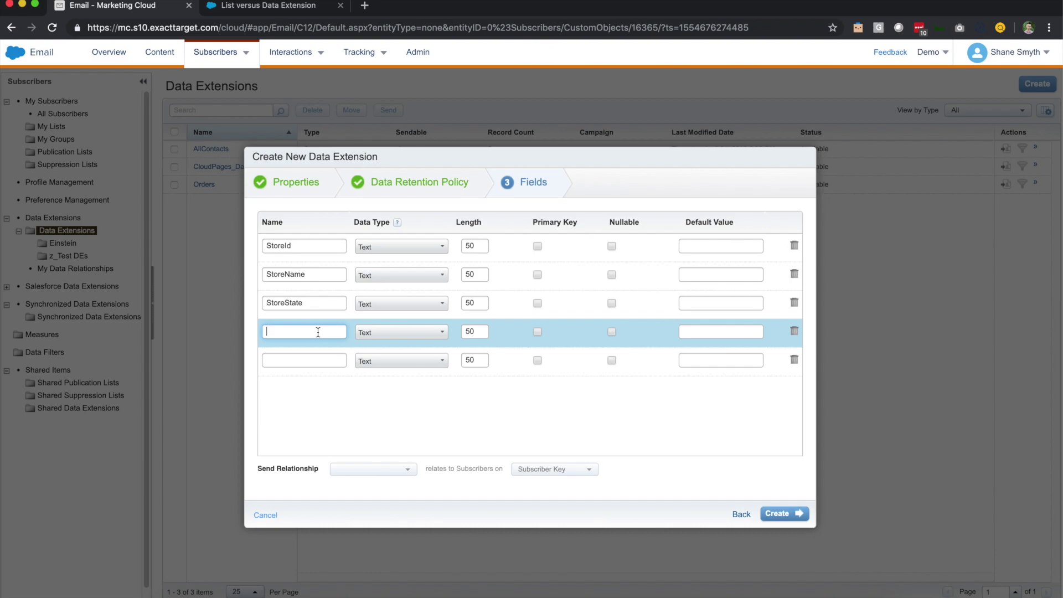
{"action": "type", "text": "OpenedDate"}
{"action": "left_click", "coordinate": [266, 331]}
{"action": "type", "text": "Store"}
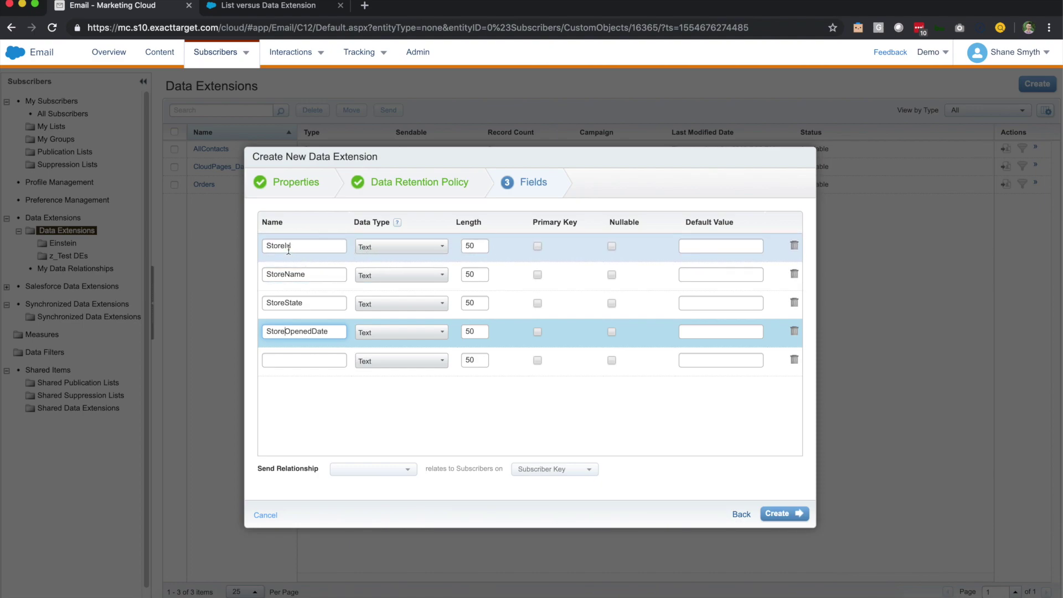
Keep StoreId's data type as Text and select its length value
{"action": "left_click", "coordinate": [429, 247]}
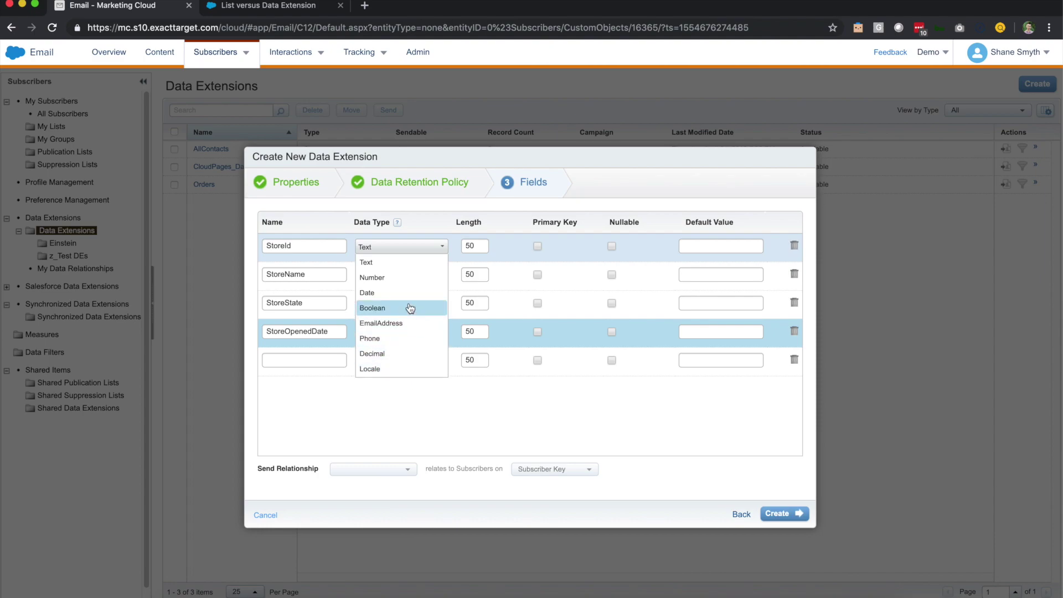
{"action": "left_click", "coordinate": [406, 263]}
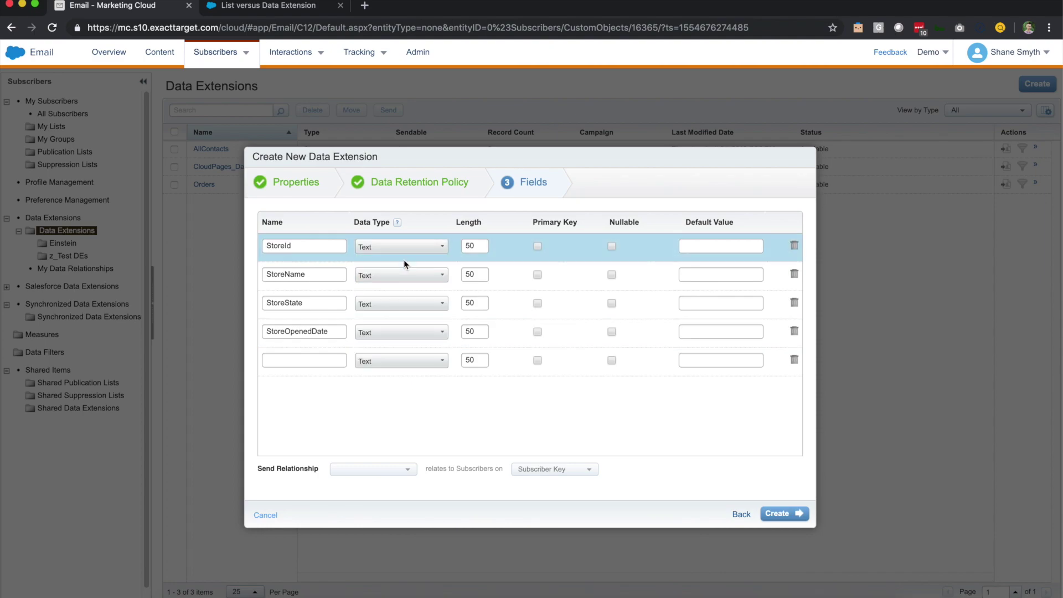
{"action": "double_click", "coordinate": [469, 245]}
Make StoreId an 18-length primary key, and set StoreName to 100 and StoreState to 2
{"action": "type", "text": "18"}
{"action": "left_click_drag", "start_coordinate": [531, 222], "coordinate": [576, 223]}
{"action": "left_click", "coordinate": [529, 227]}
{"action": "left_click", "coordinate": [537, 246]}
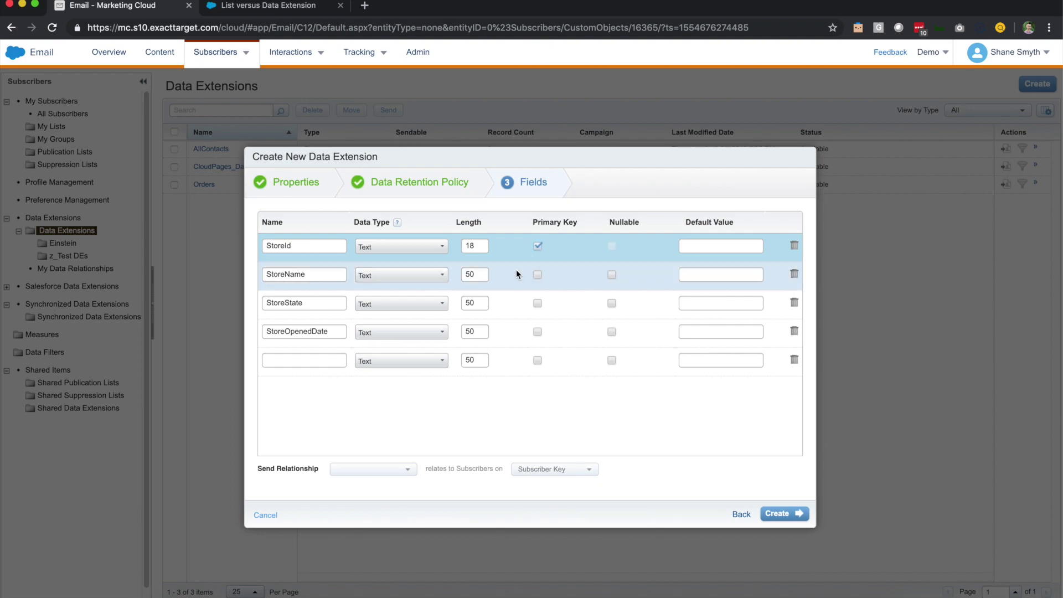
{"action": "double_click", "coordinate": [470, 274]}
{"action": "type", "text": "100"}
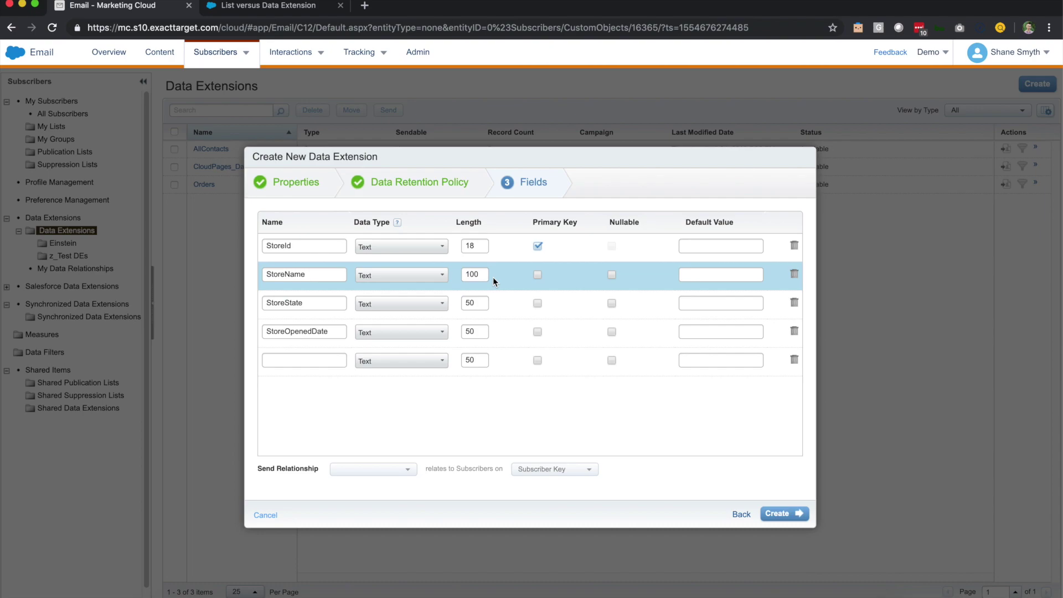
{"action": "double_click", "coordinate": [480, 306]}
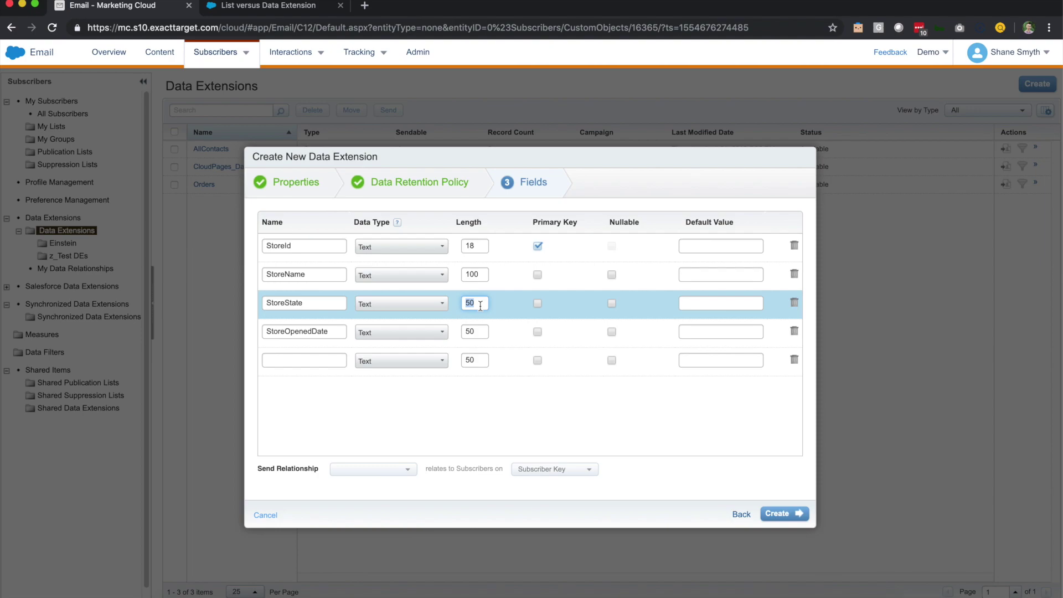
{"action": "type", "text": "2"}
{"action": "left_click", "coordinate": [495, 321]}
Make StoreOpenedDate a Date field with an empty default, then create the Stores data extension
{"action": "left_click", "coordinate": [380, 337]}
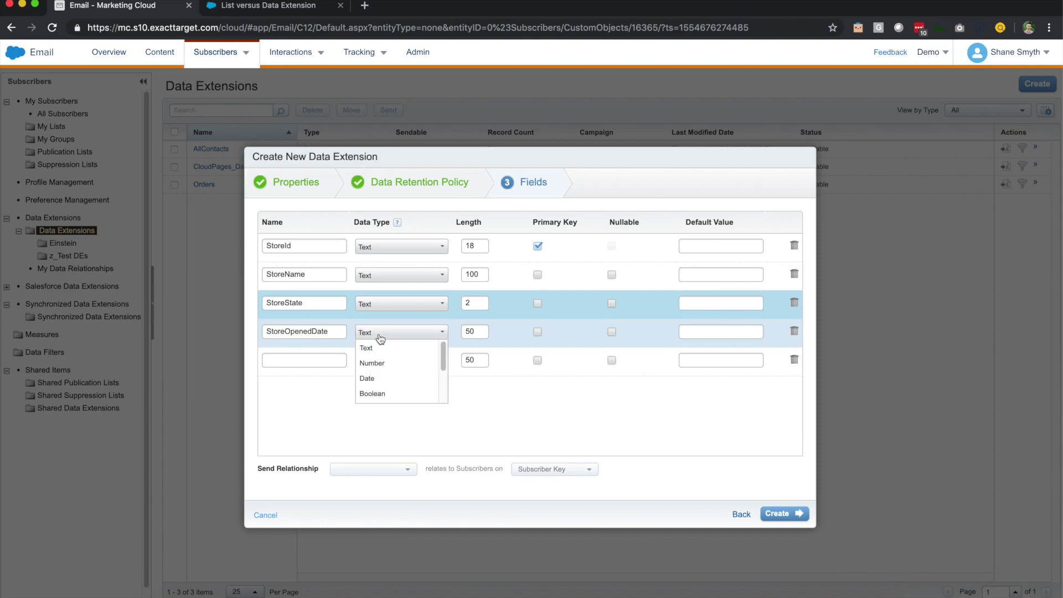
{"action": "left_click", "coordinate": [373, 381]}
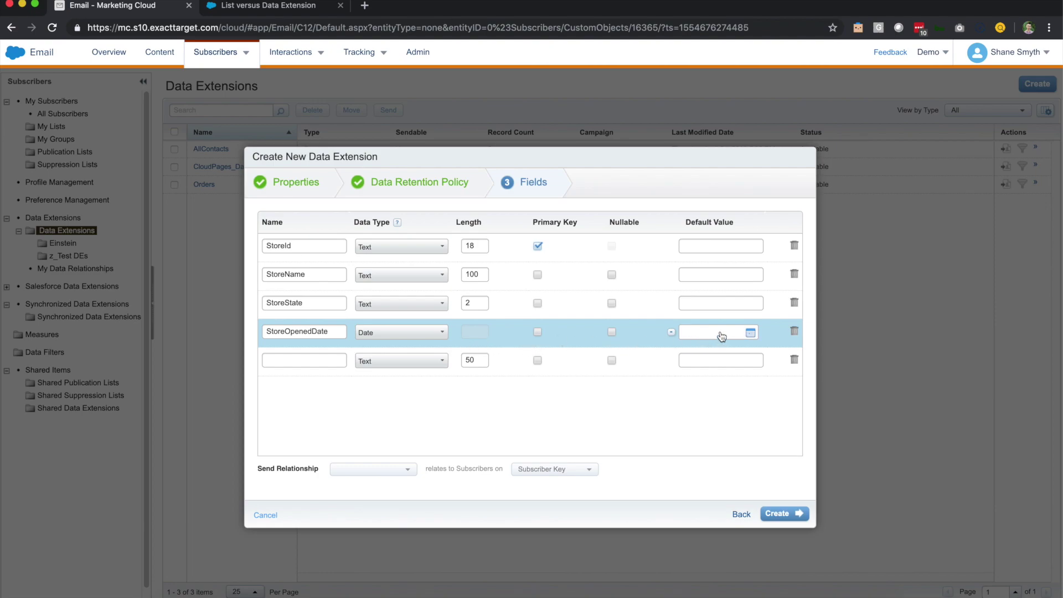
{"action": "left_click", "coordinate": [671, 335]}
{"action": "left_click", "coordinate": [686, 336]}
{"action": "key", "text": "BackSpace"}
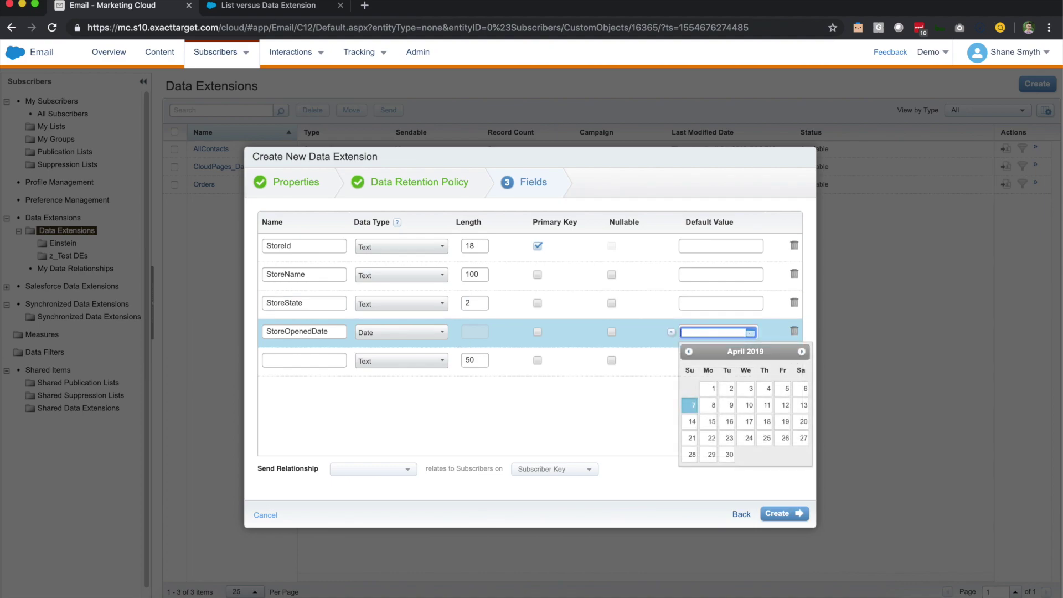
{"action": "left_click", "coordinate": [658, 341]}
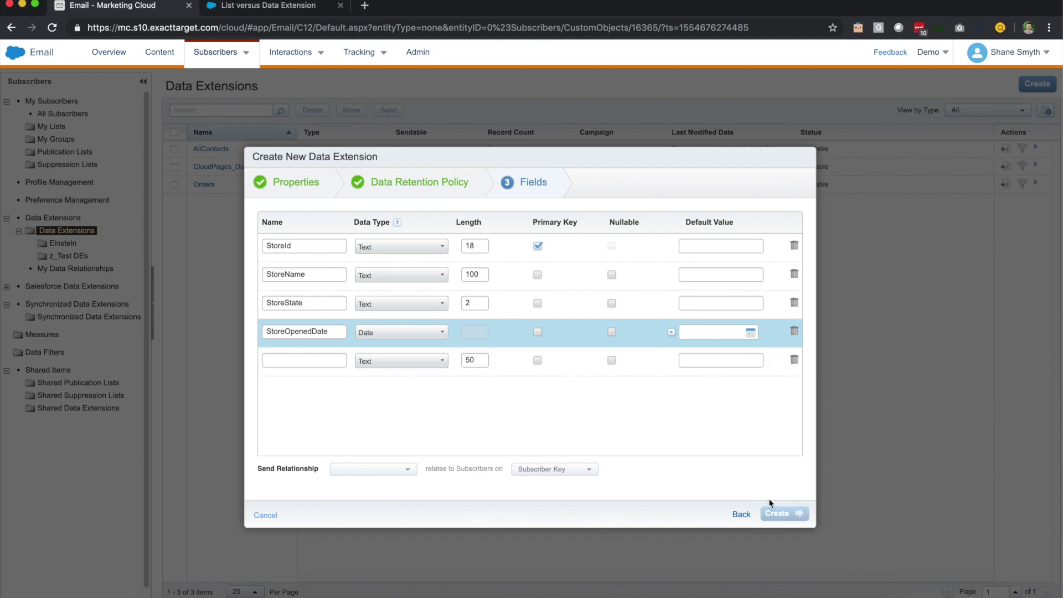
{"action": "left_click", "coordinate": [776, 513]}
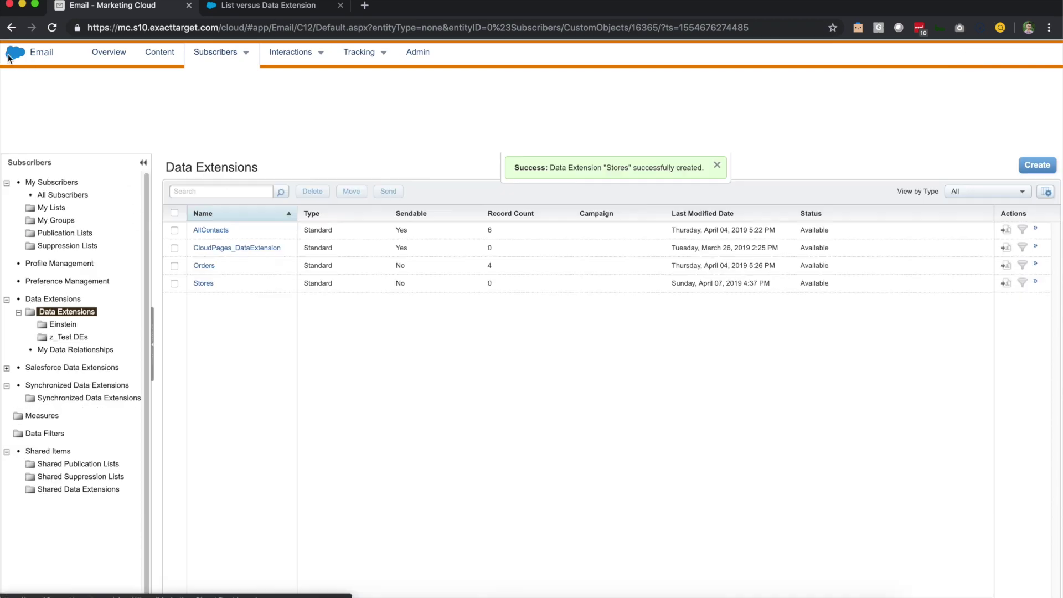
Go to Audience Builder > Contact Builder and show its Data Extensions list
{"action": "mouse_move", "coordinate": [15, 53]}
{"action": "mouse_move", "coordinate": [15, 118]}
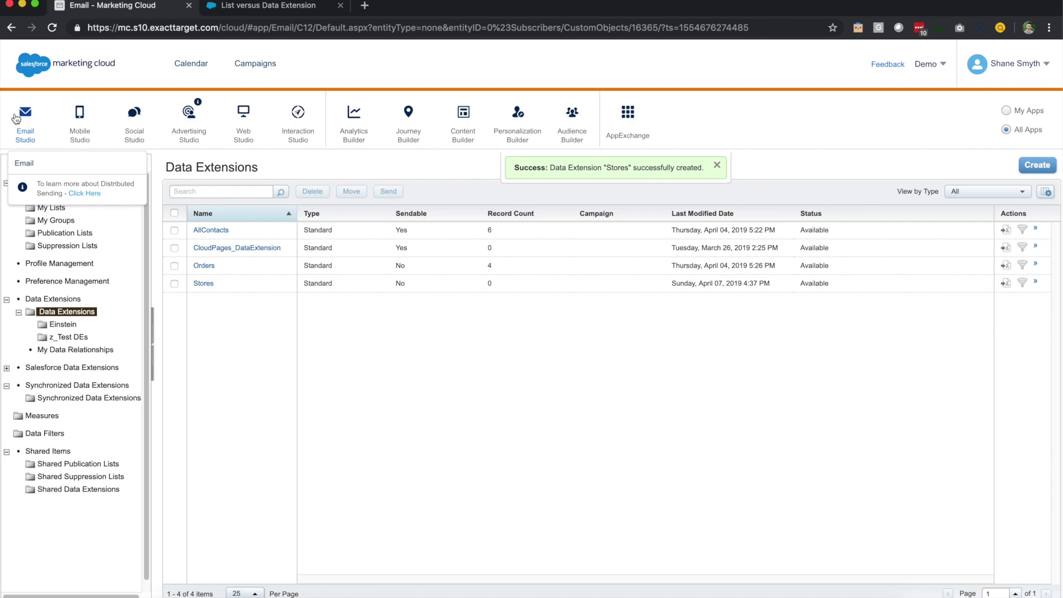
{"action": "mouse_move", "coordinate": [567, 142]}
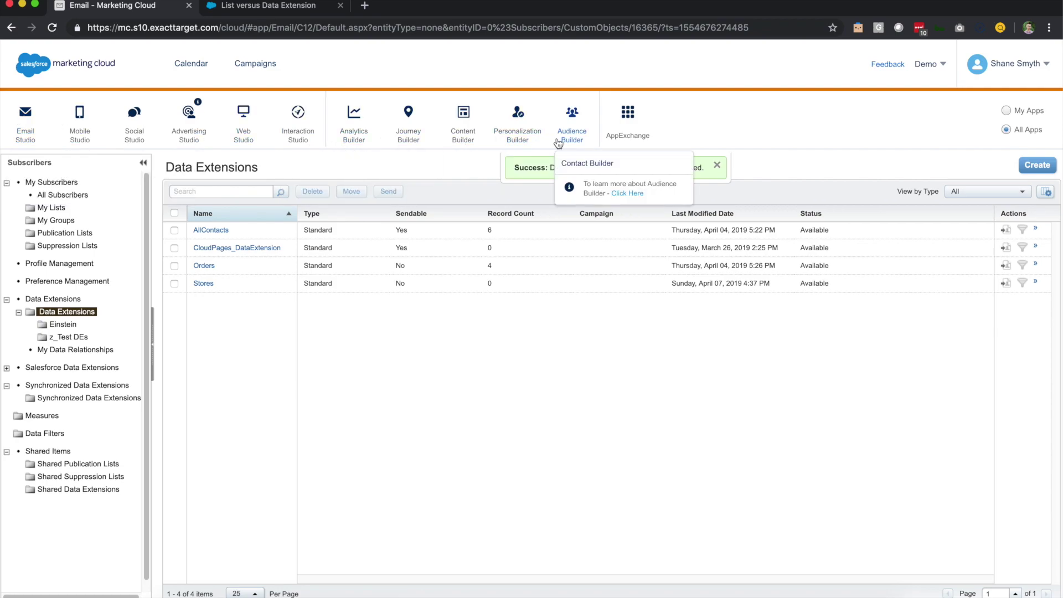
{"action": "left_click", "coordinate": [582, 163]}
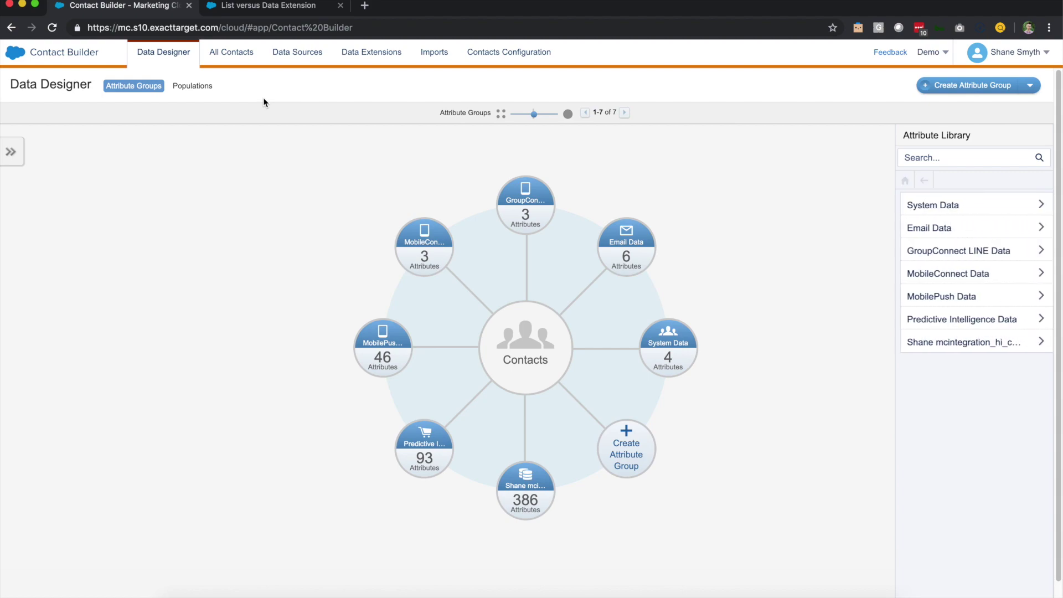
{"action": "left_click", "coordinate": [372, 59]}
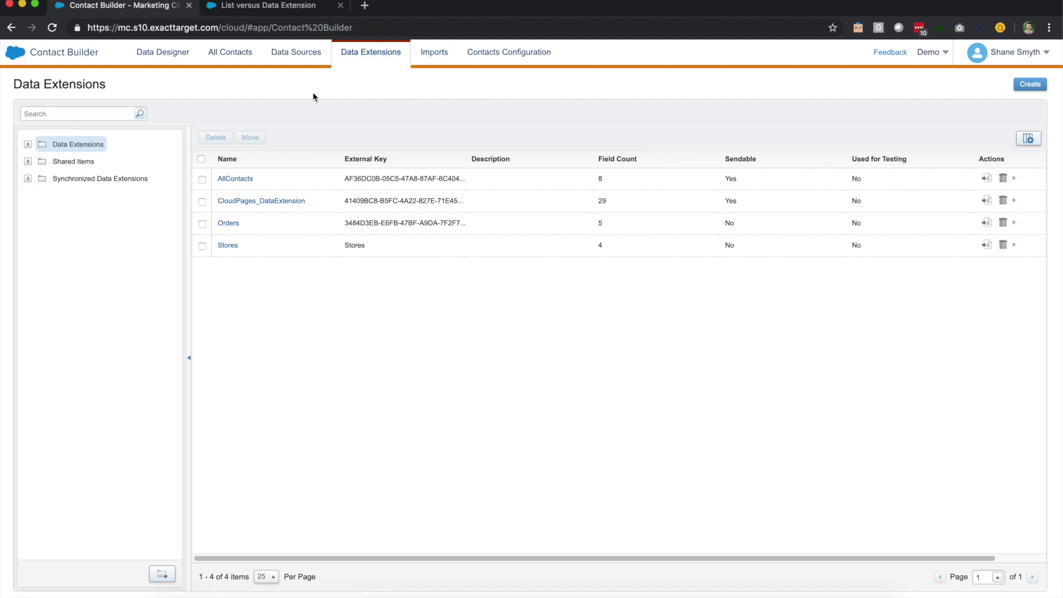
Open the Stores data extension on its Records tab
{"action": "left_click", "coordinate": [235, 250]}
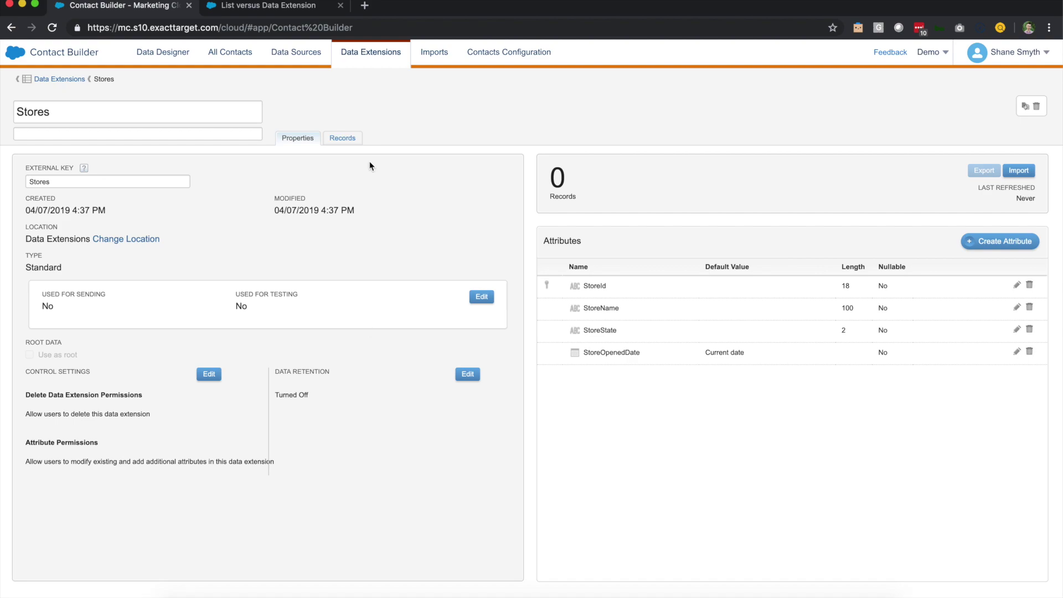
{"action": "left_click", "coordinate": [340, 141]}
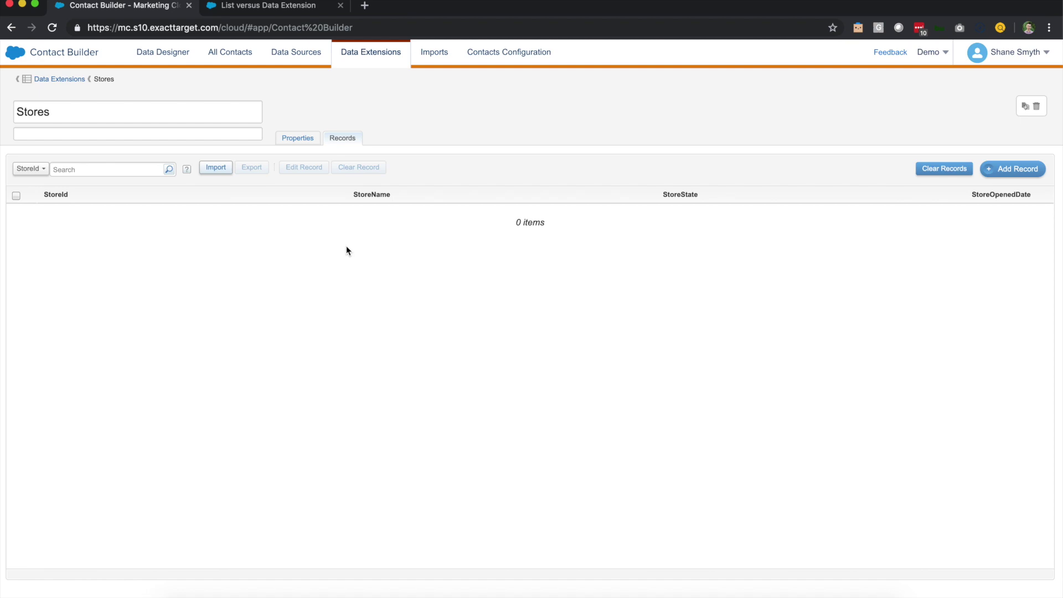
Add a new record with StoreId 1, StoreName 'MN Store Location 1' and StoreState MN
{"action": "left_click", "coordinate": [1007, 171]}
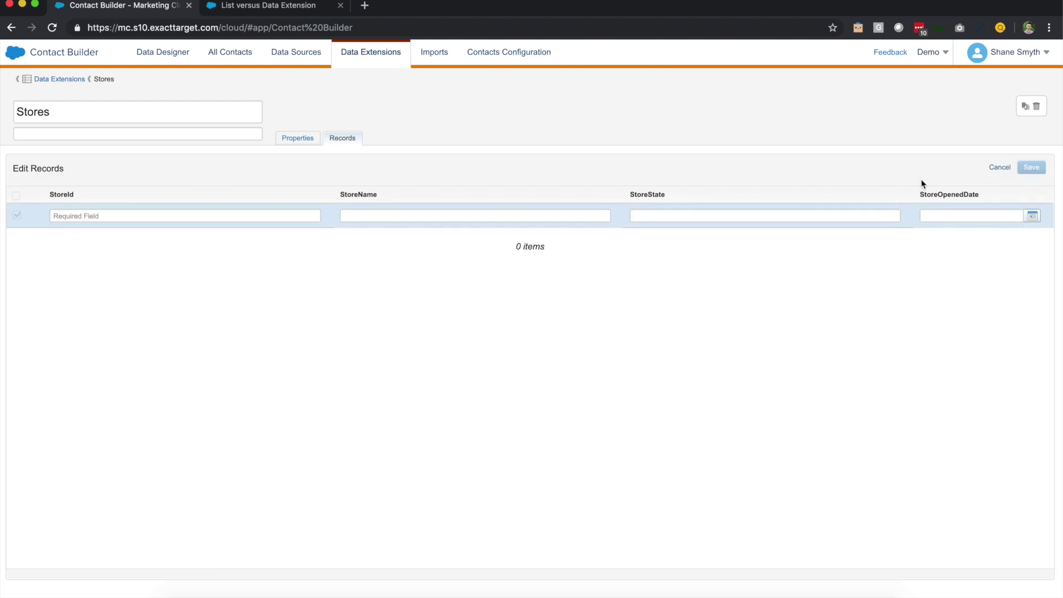
{"action": "left_click", "coordinate": [273, 217]}
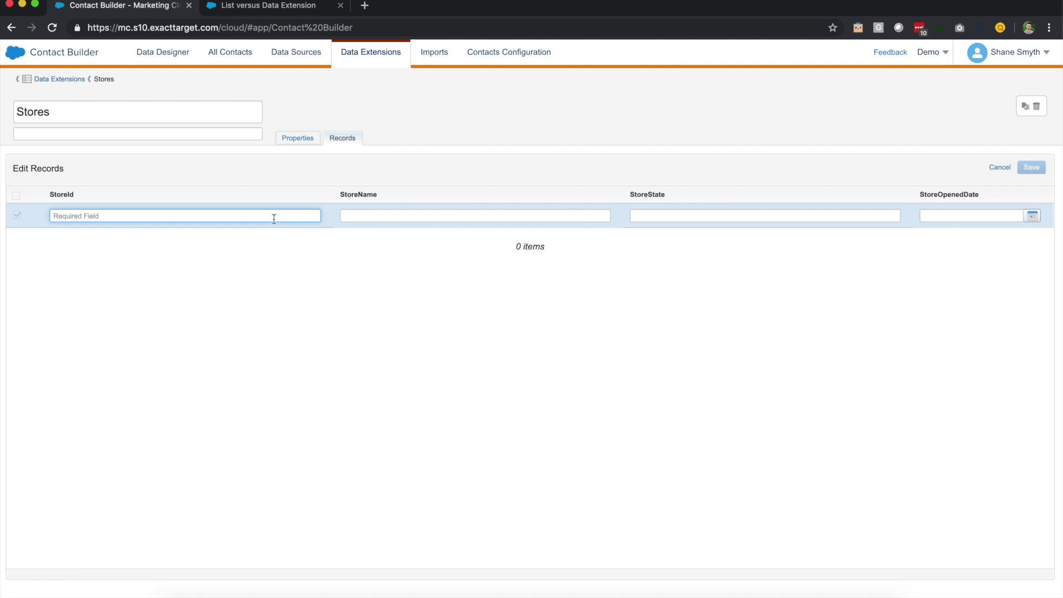
{"action": "type", "text": "1"}
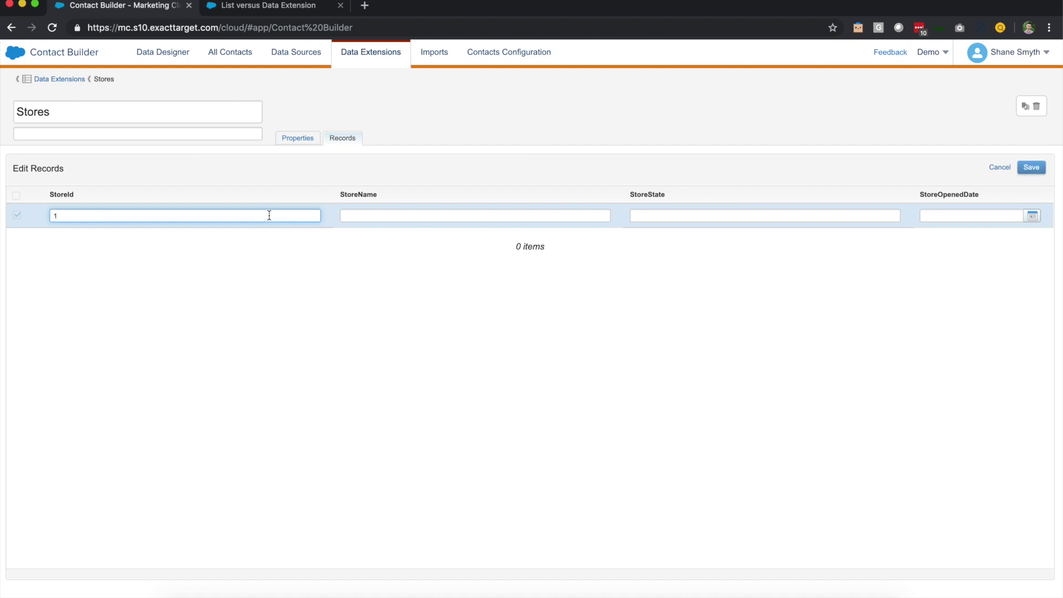
{"action": "left_click", "coordinate": [353, 216]}
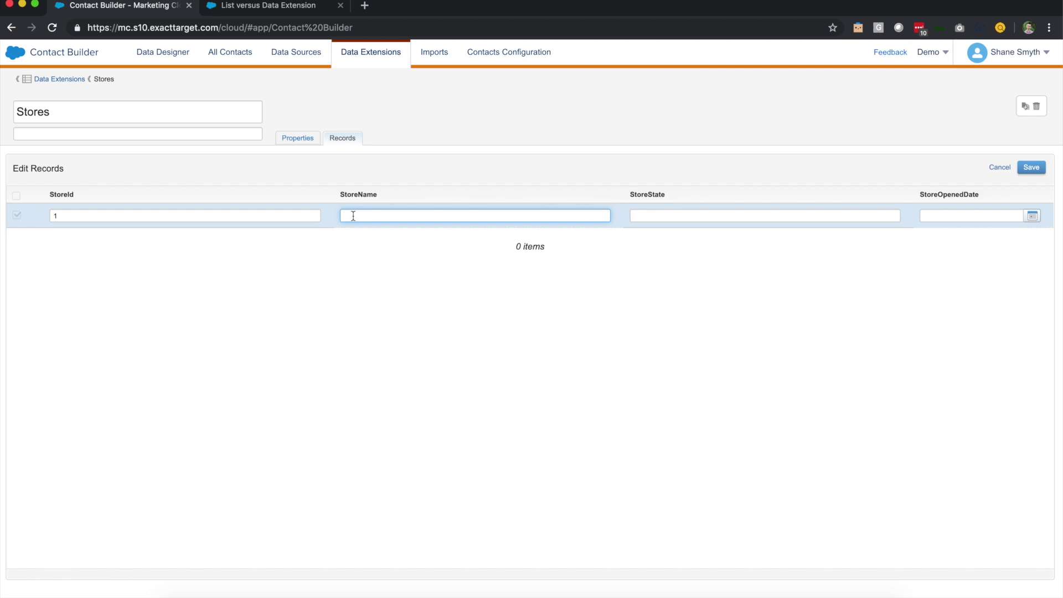
{"action": "type", "text": "MN Sot"}
{"action": "type", "text": "r"}
{"action": "key", "text": "BackSpace"}
{"action": "key", "text": "BackSpace"}
{"action": "key", "text": "BackSpace"}
{"action": "type", "text": "tore Location 1"}
{"action": "left_click", "coordinate": [665, 214]}
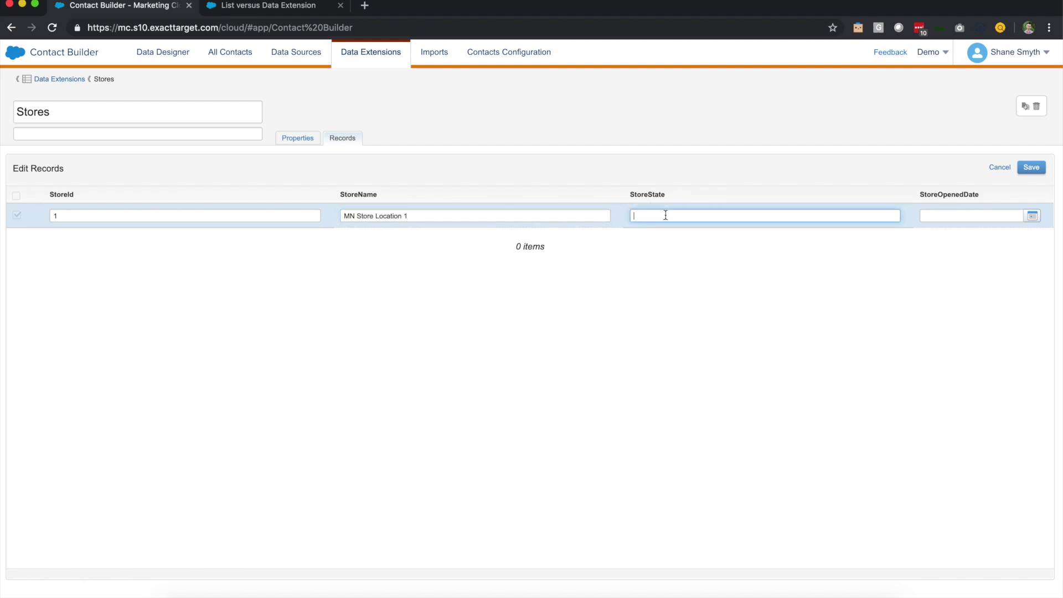
{"action": "type", "text": "MN"}
Set the record's opened date to 18 July 2018 and save it
{"action": "left_click", "coordinate": [970, 221]}
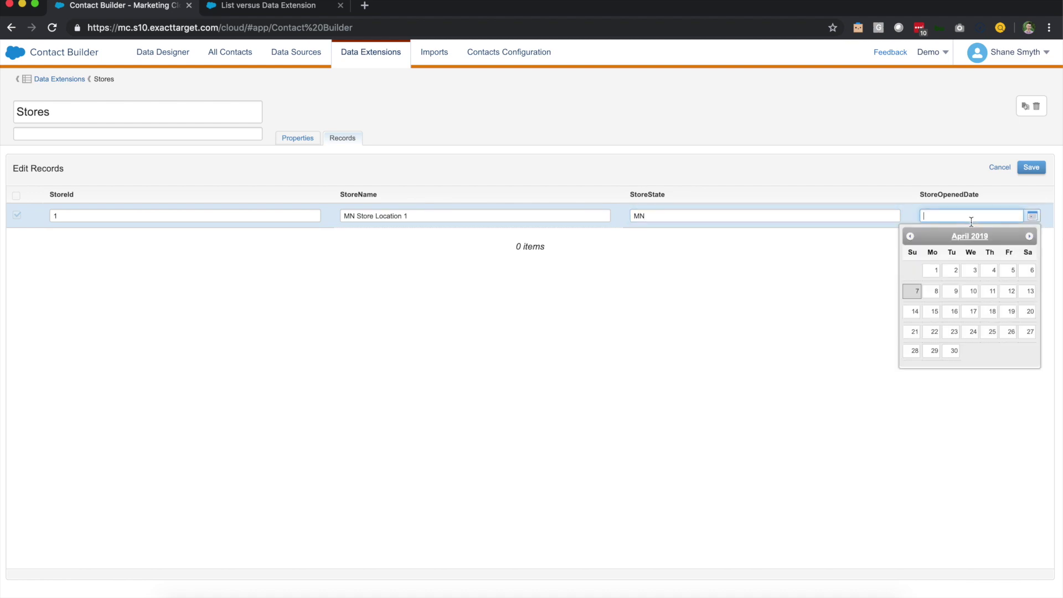
{"action": "left_click", "coordinate": [910, 236]}
{"action": "left_click", "coordinate": [910, 236]}
{"action": "left_click", "coordinate": [909, 236]}
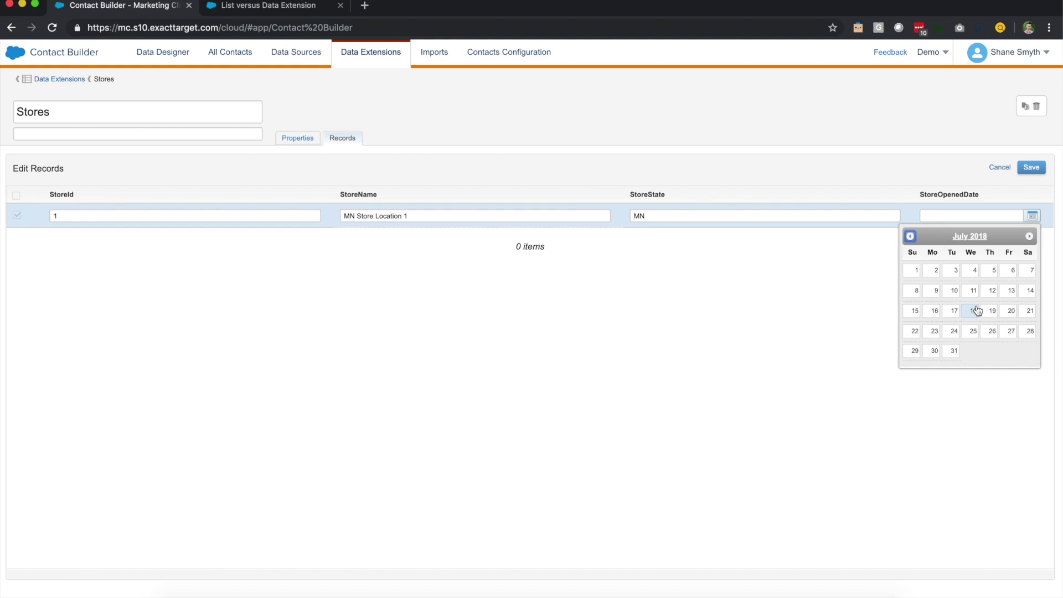
{"action": "left_click", "coordinate": [978, 317]}
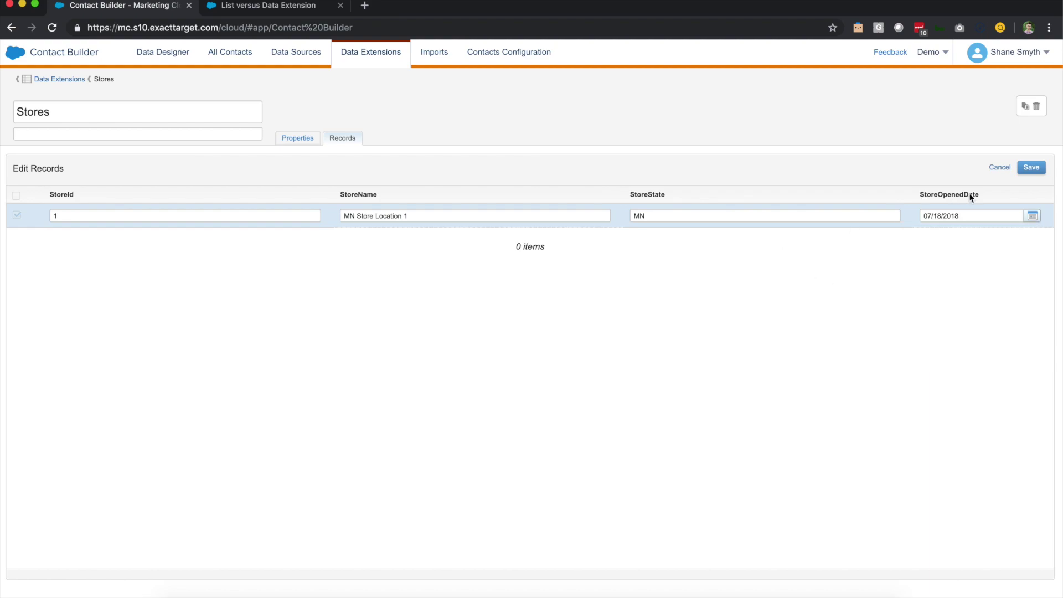
{"action": "left_click", "coordinate": [1031, 167]}
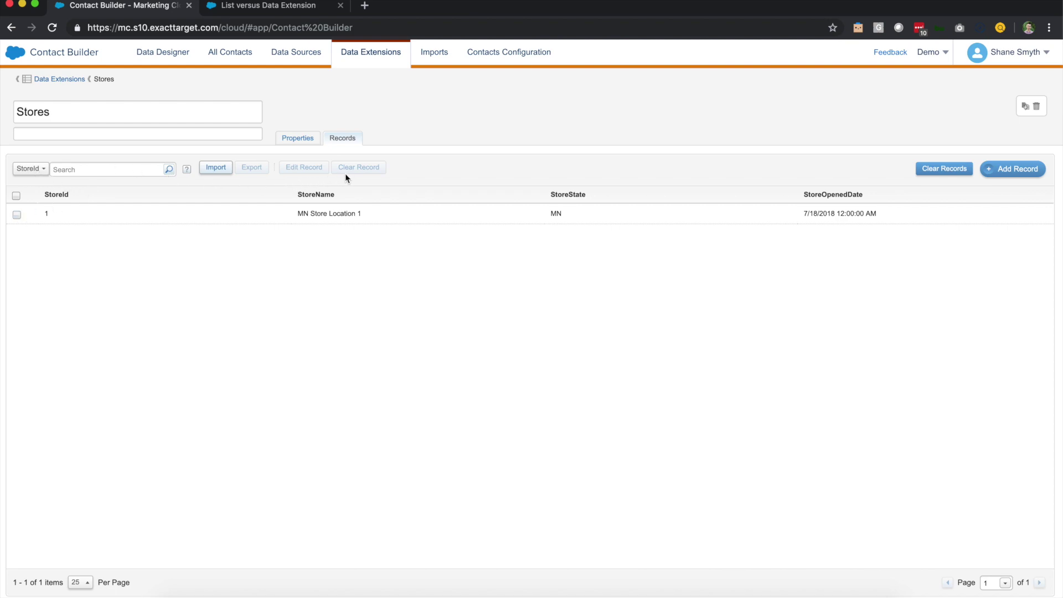
Search Stores by StoreId for 1, clear the search, and select the MN Store Location 1 row
{"action": "left_click", "coordinate": [186, 169]}
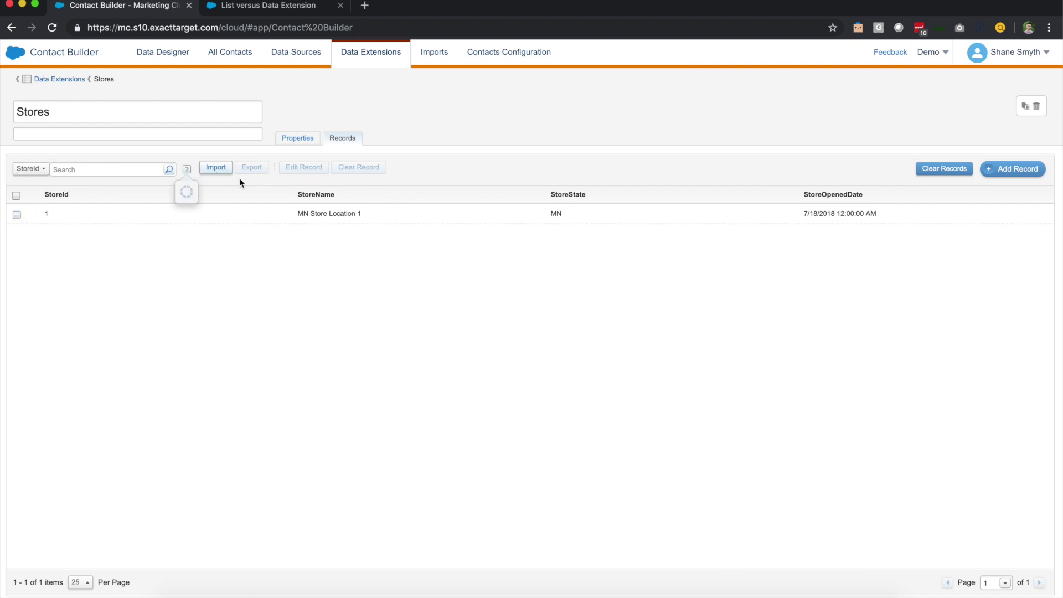
{"action": "left_click", "coordinate": [55, 173]}
{"action": "left_click", "coordinate": [42, 168]}
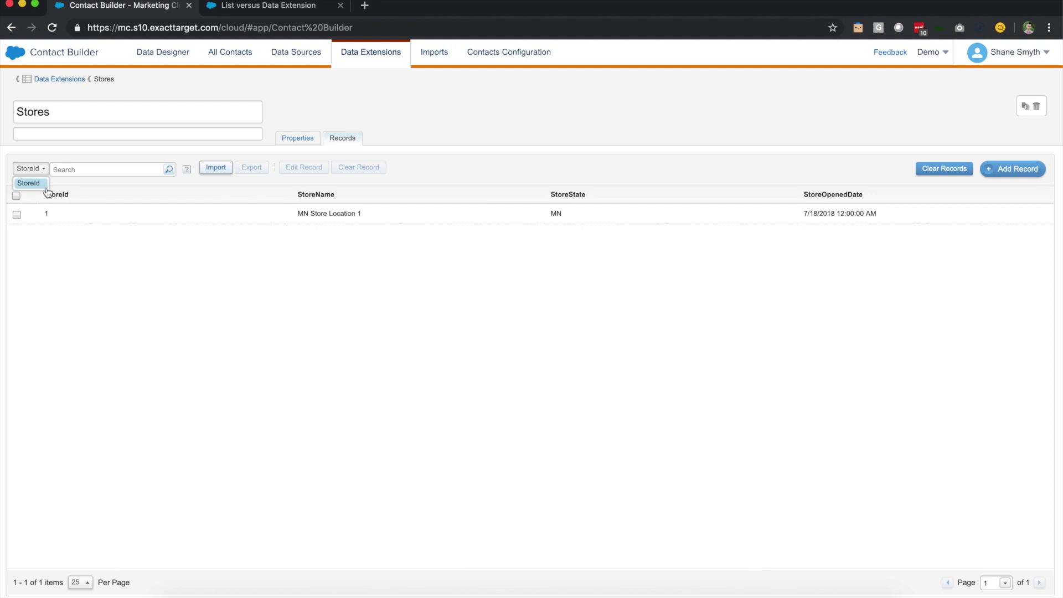
{"action": "left_click", "coordinate": [40, 184]}
{"action": "left_click", "coordinate": [79, 171]}
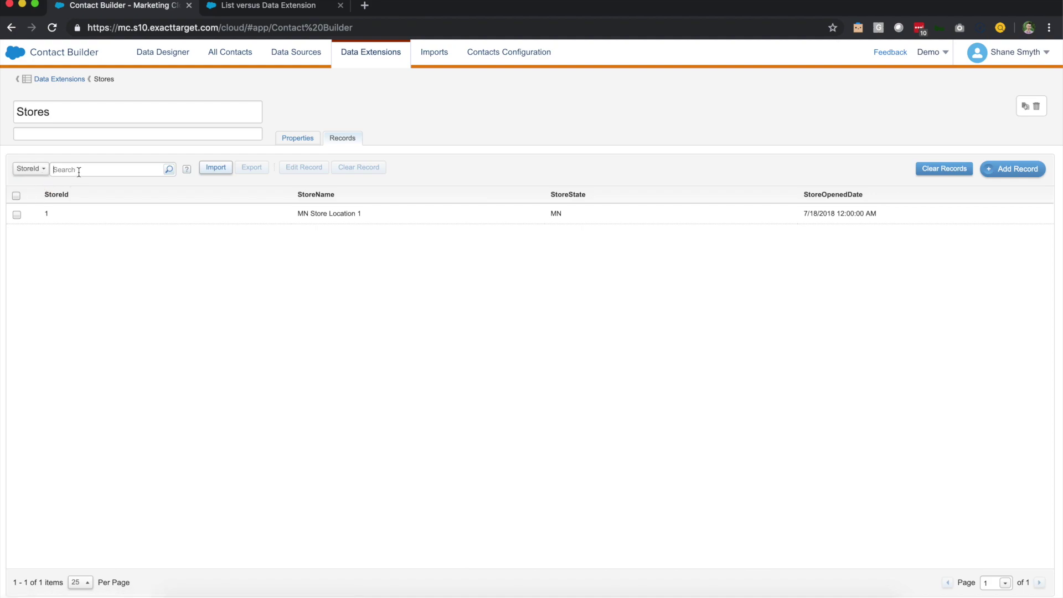
{"action": "type", "text": "1"}
{"action": "left_click", "coordinate": [170, 170]}
{"action": "left_click", "coordinate": [167, 171]}
{"action": "left_click", "coordinate": [17, 214]}
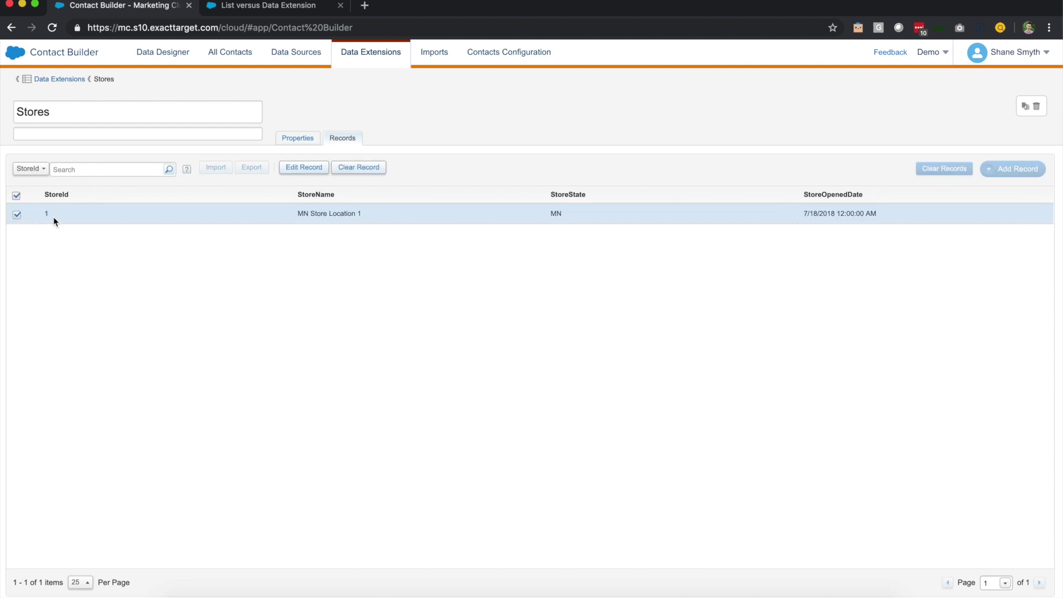
Edit the MN Store Location 1 record's StoreId to 1 and save it
{"action": "left_click", "coordinate": [308, 168]}
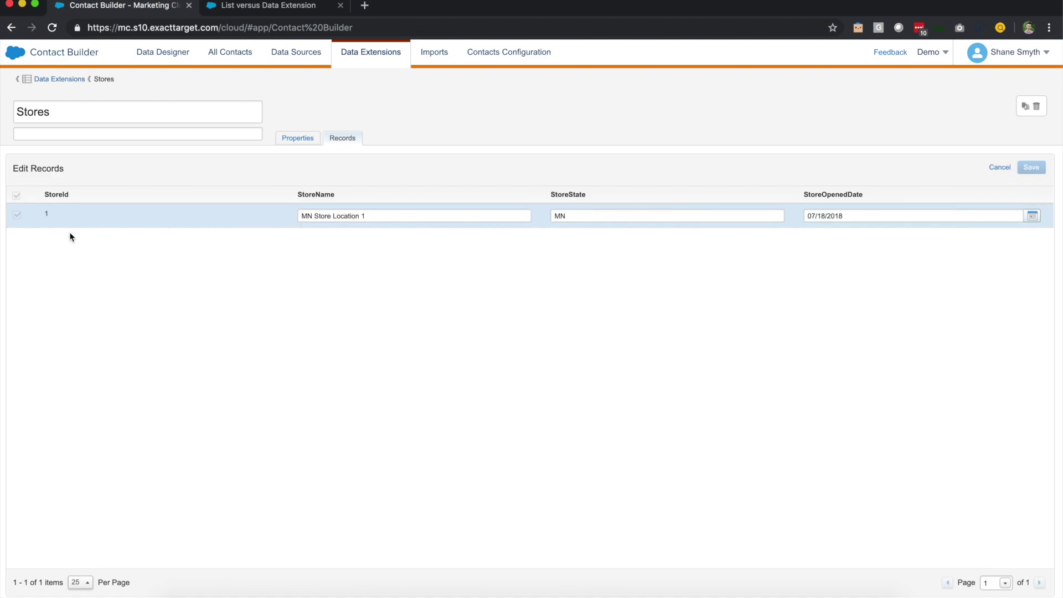
{"action": "left_click", "coordinate": [47, 212]}
{"action": "type", "text": "1"}
{"action": "left_click", "coordinate": [1028, 167]}
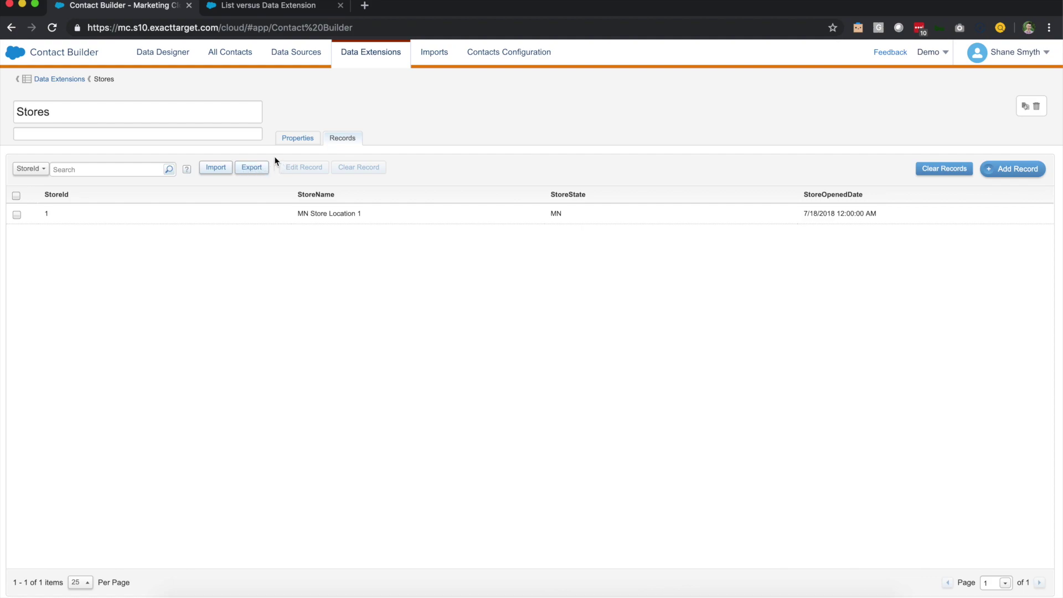
{"action": "mouse_move", "coordinate": [5, 55]}
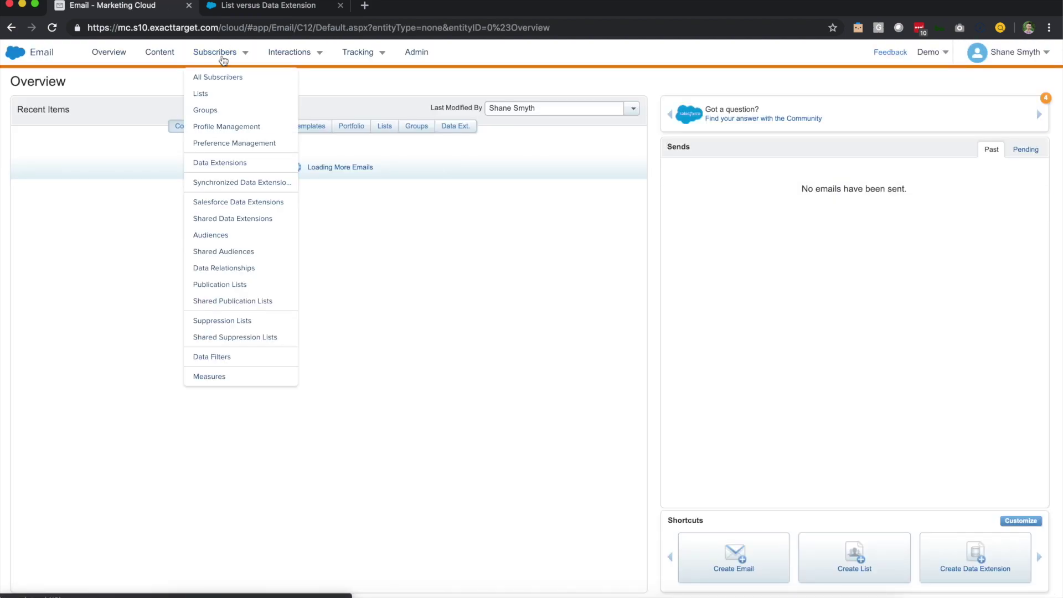
Open the AllContacts data extension from Data Extensions and show its records
{"action": "left_click", "coordinate": [209, 163]}
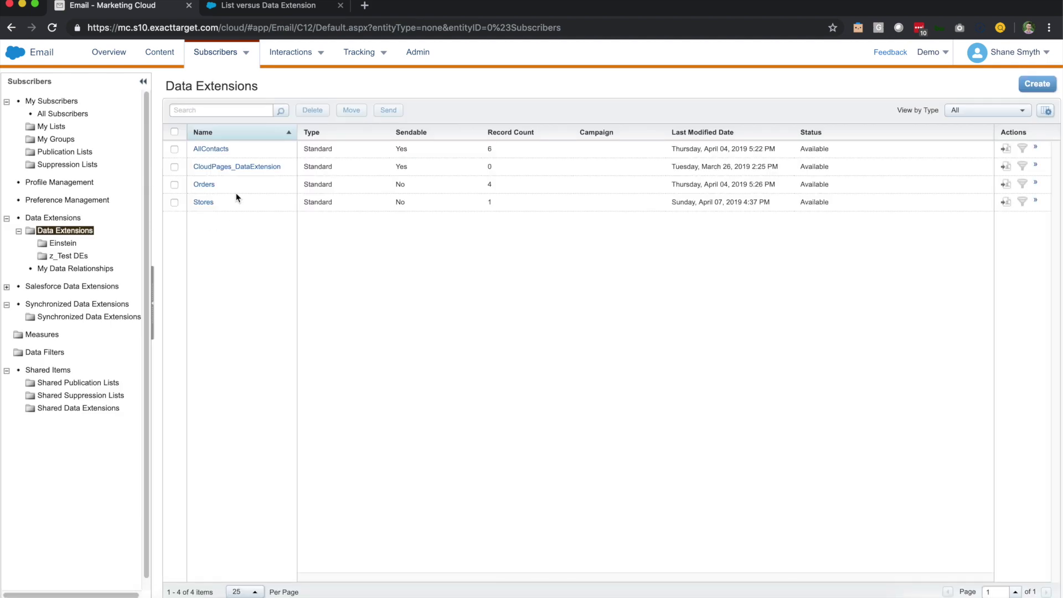
{"action": "left_click", "coordinate": [212, 149]}
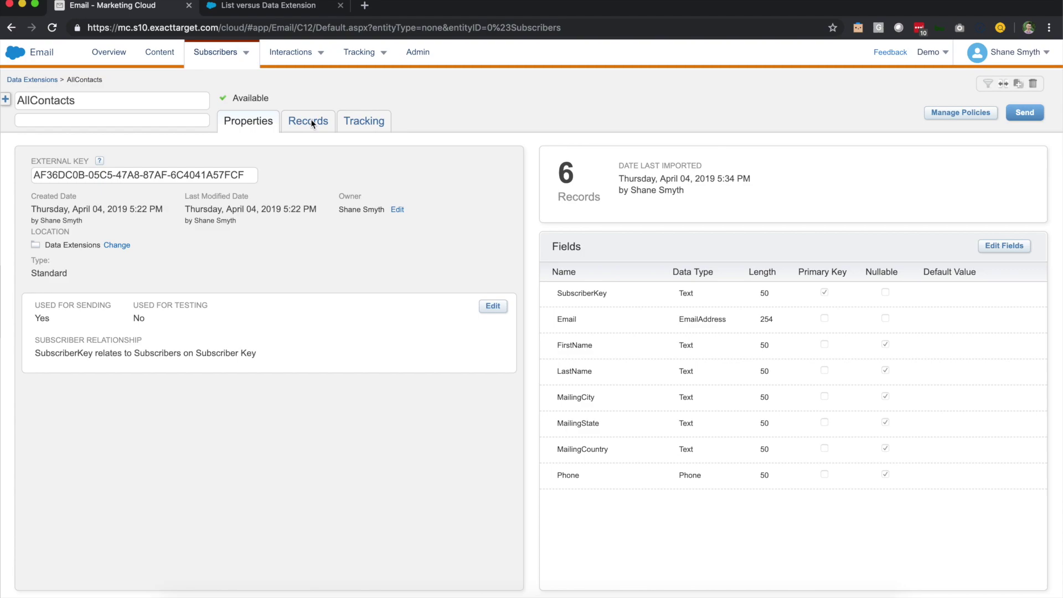
{"action": "left_click", "coordinate": [311, 120]}
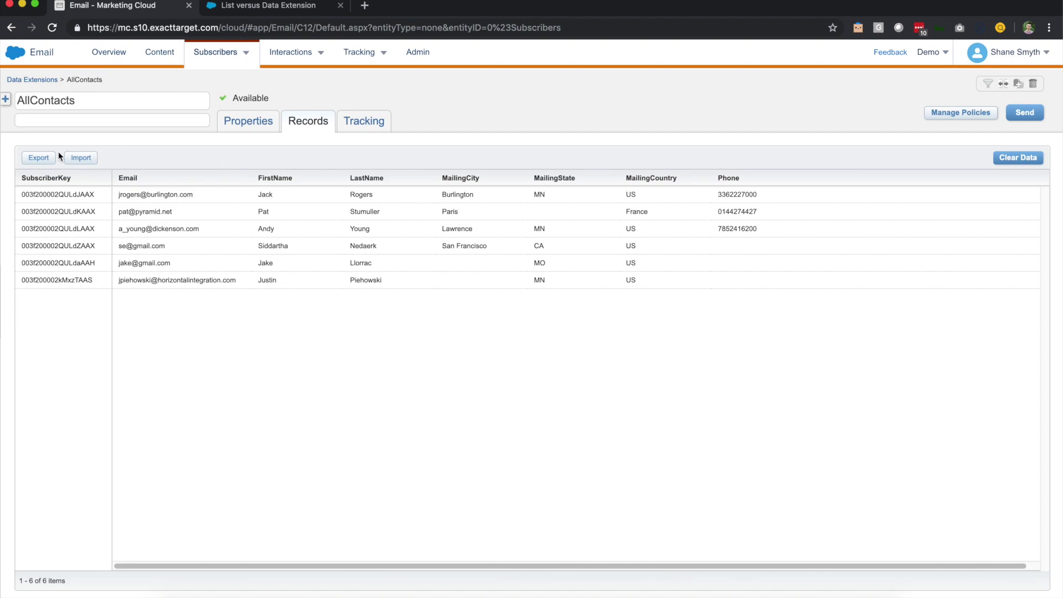
Export AllContacts as a browser download named 'AllContacts', with the date removed from the filename
{"action": "left_click", "coordinate": [47, 161]}
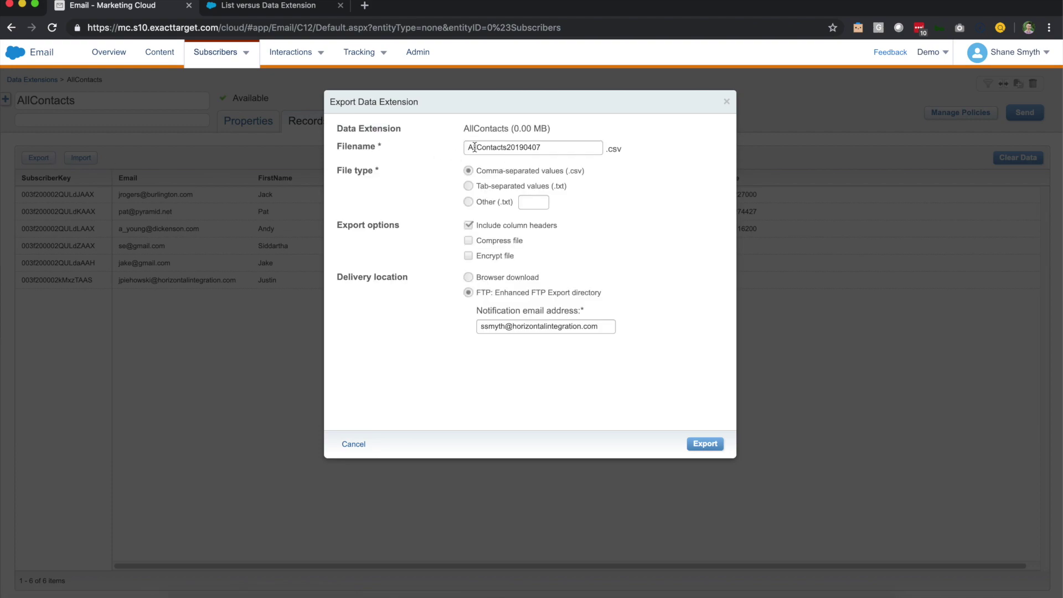
{"action": "left_click", "coordinate": [551, 151]}
{"action": "key", "text": "shift+Left"}
{"action": "key", "text": "shift+Left"}
{"action": "key", "text": "shift+Left"}
{"action": "key", "text": "shift+Left"}
{"action": "key", "text": "shift+Left"}
{"action": "key", "text": "shift+Left"}
{"action": "key", "text": "shift+Left"}
{"action": "key", "text": "shift+Left"}
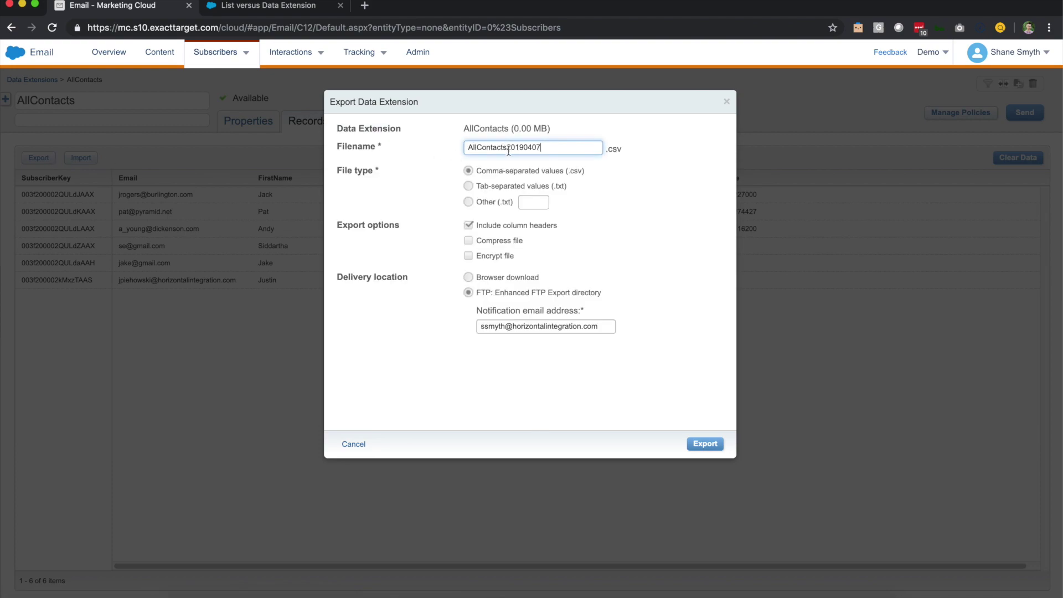
{"action": "key", "text": "BackSpace"}
{"action": "left_click", "coordinate": [468, 278]}
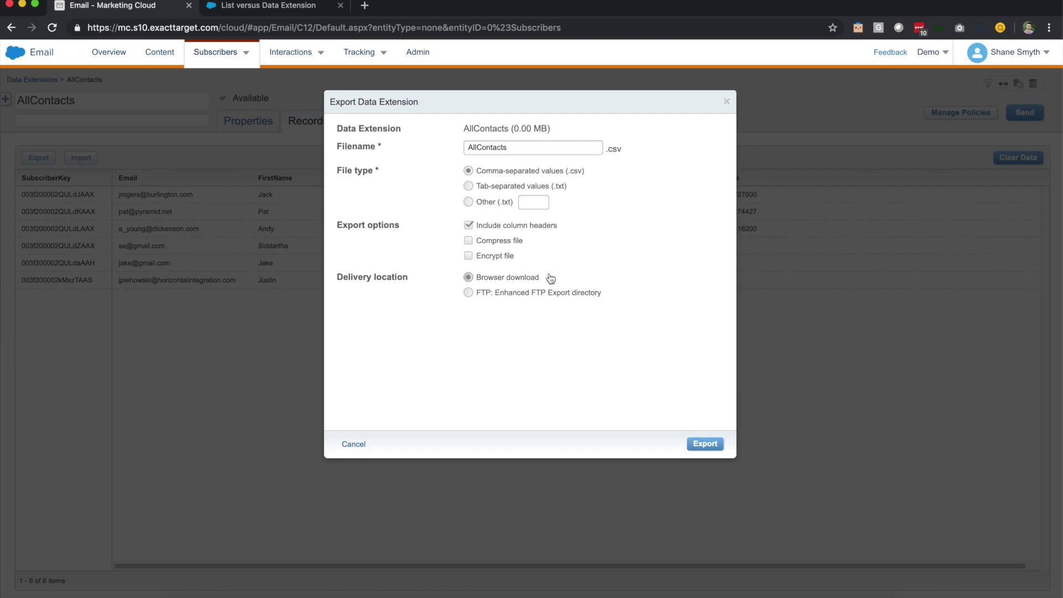
{"action": "left_click", "coordinate": [698, 449]}
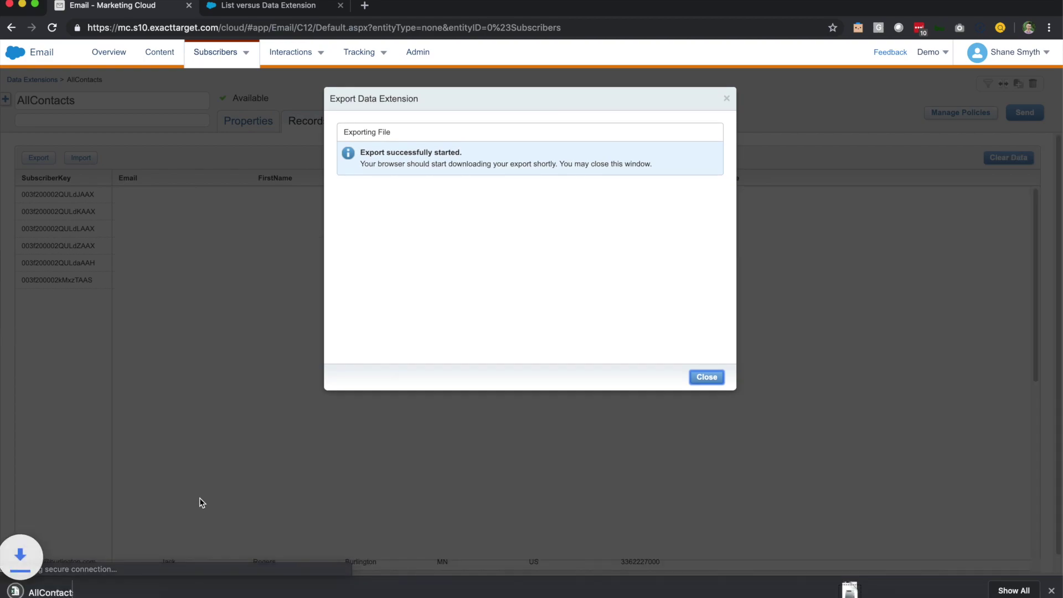
Open AllContacts.csv in Excel, dismiss the data-loss warning, and autofit column A to show full SubscriberKey values
{"action": "left_click", "coordinate": [83, 589]}
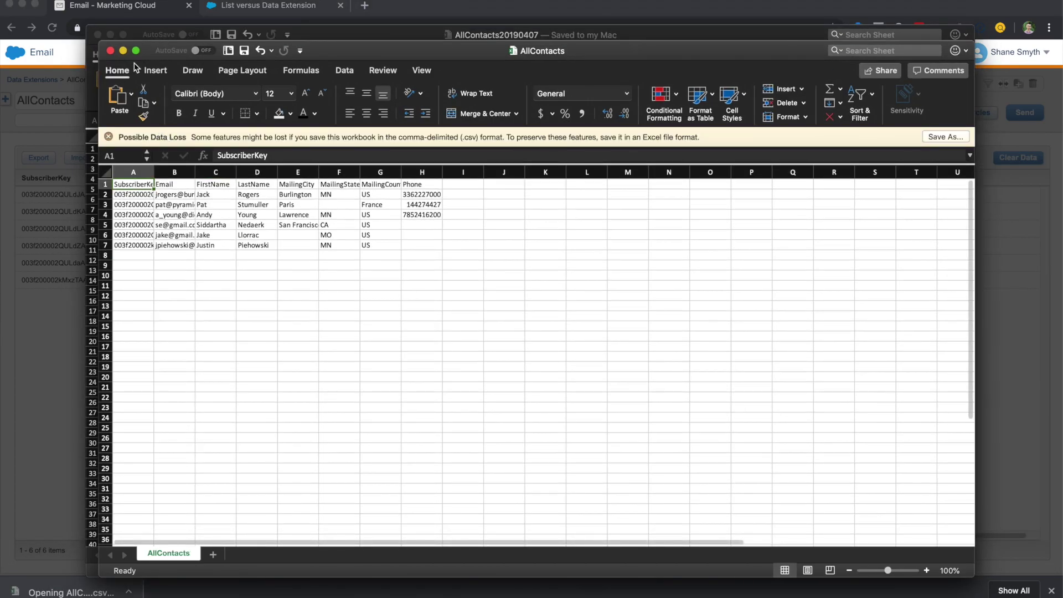
{"action": "left_click", "coordinate": [110, 138]}
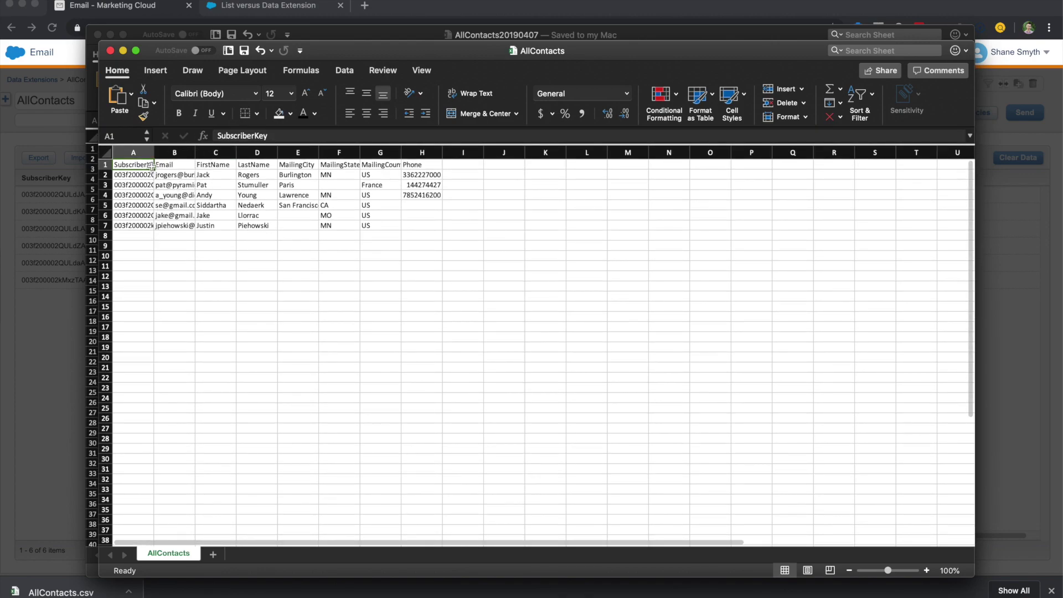
{"action": "double_click", "coordinate": [154, 153]}
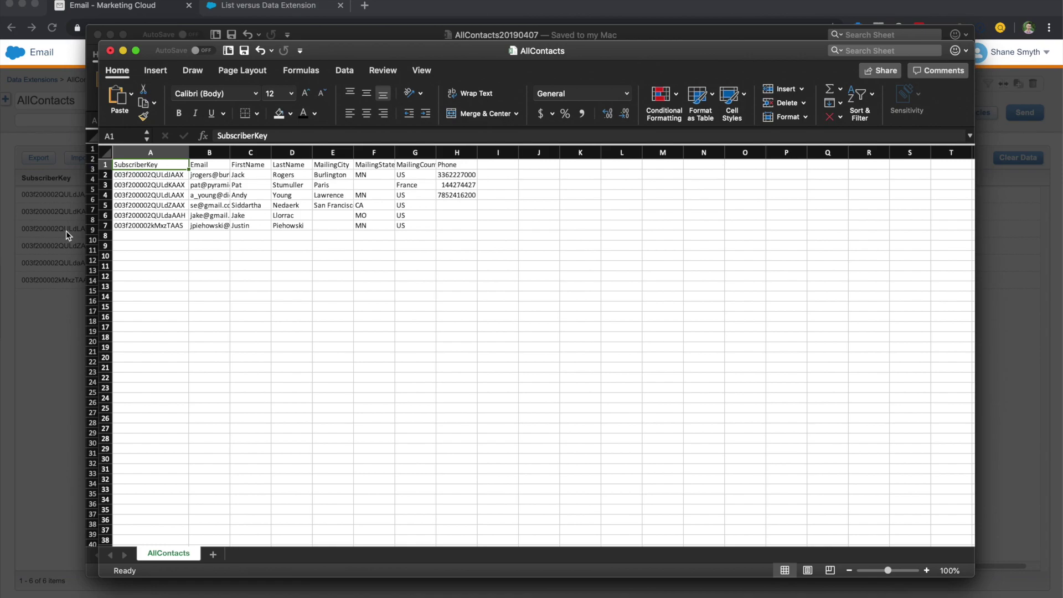
{"action": "left_click", "coordinate": [67, 235]}
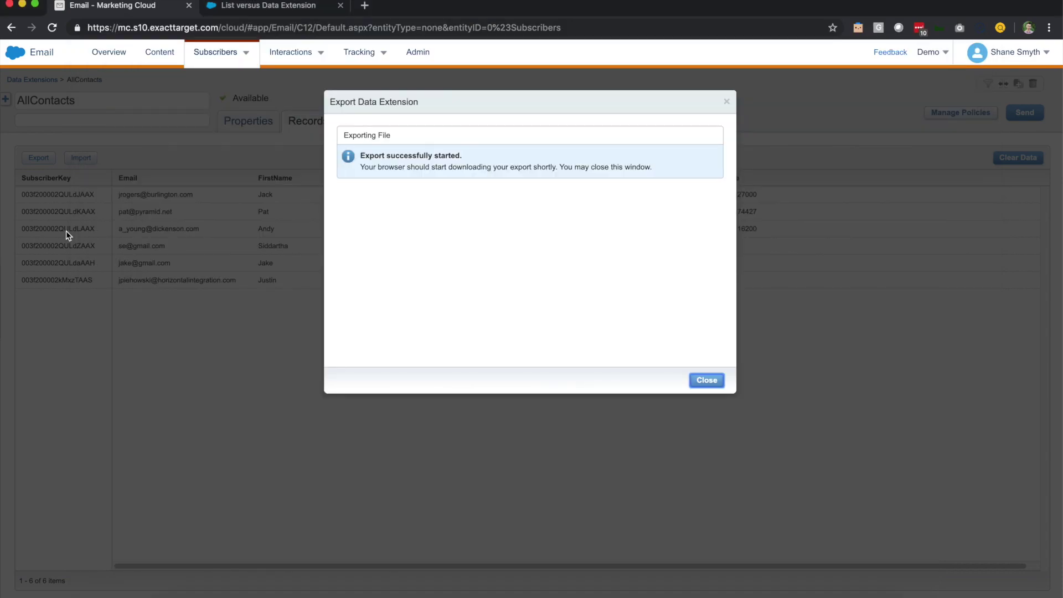
Close the Export Data Extension confirmation and go to the List versus Data Extension article
{"action": "left_click", "coordinate": [699, 382]}
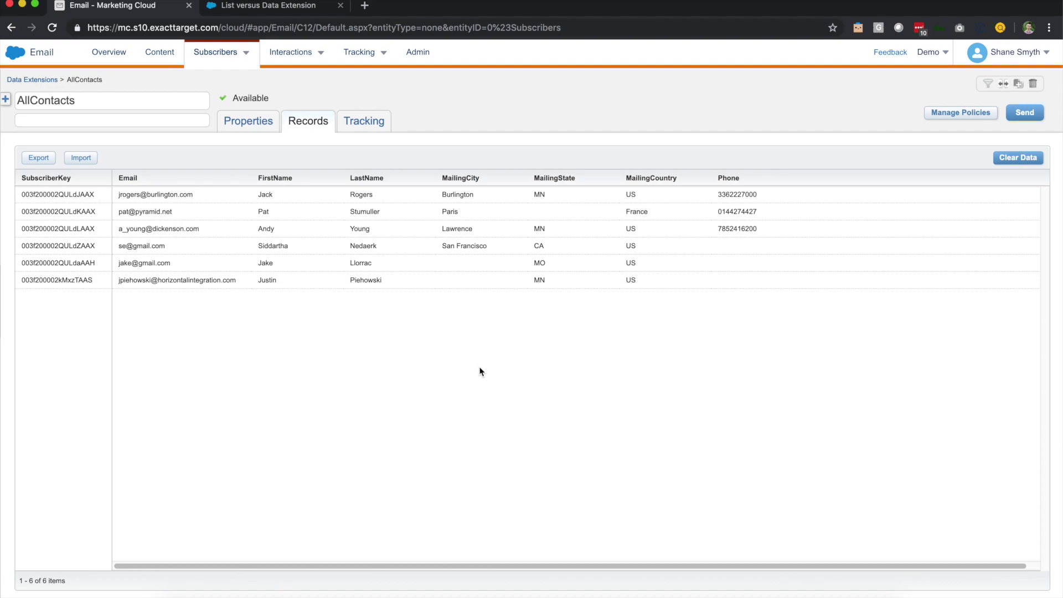
{"action": "left_click", "coordinate": [275, 8]}
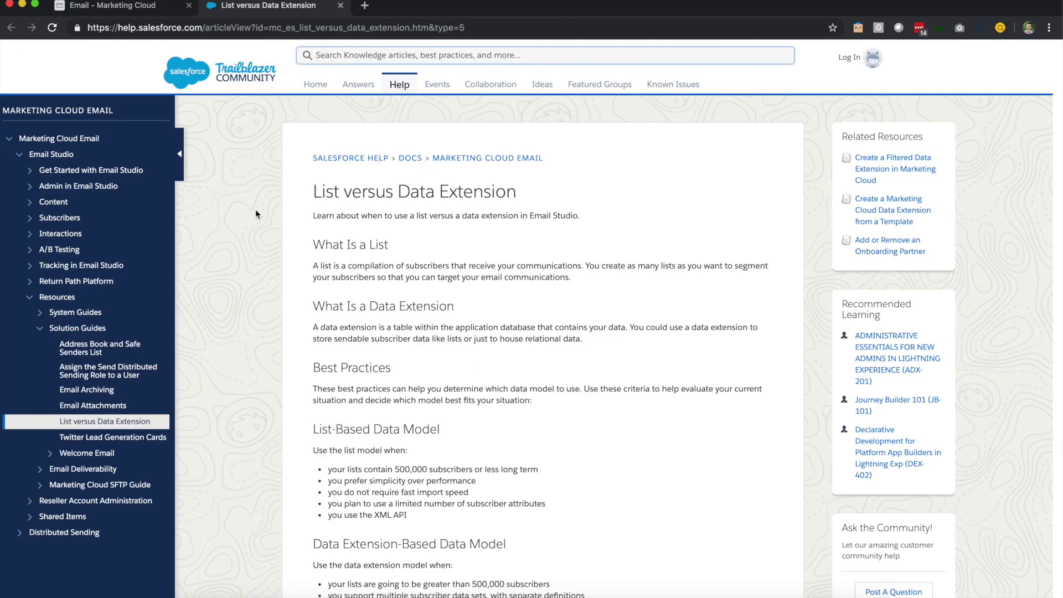
Read through the list versus data extension comparison, noting the 500,000-subscriber threshold
{"action": "scroll", "coordinate": [337, 294], "scroll_direction": "down", "scroll_amount": 1}
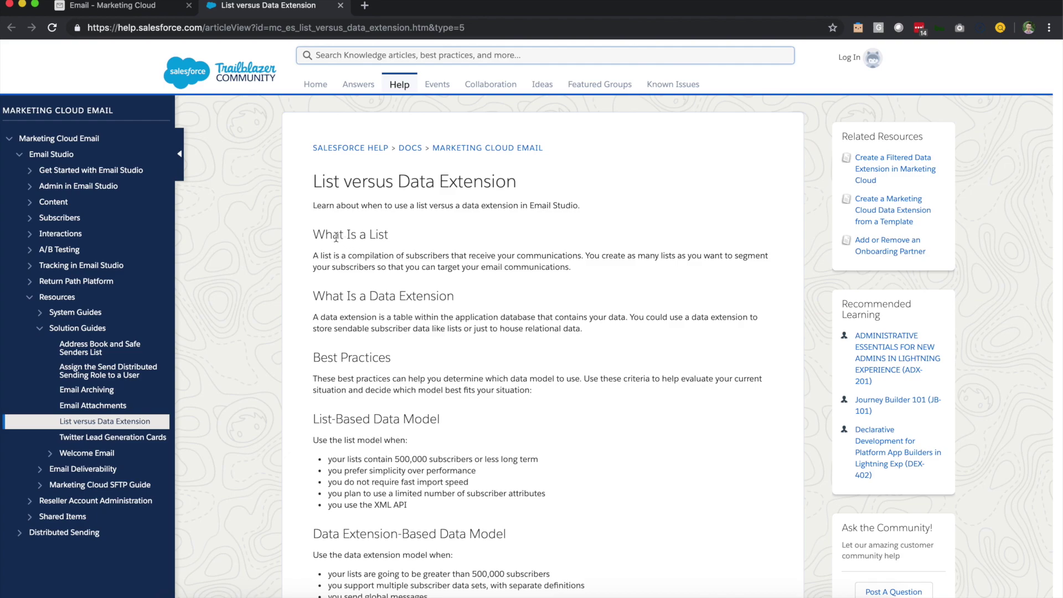
{"action": "scroll", "coordinate": [395, 343], "scroll_direction": "down", "scroll_amount": 3}
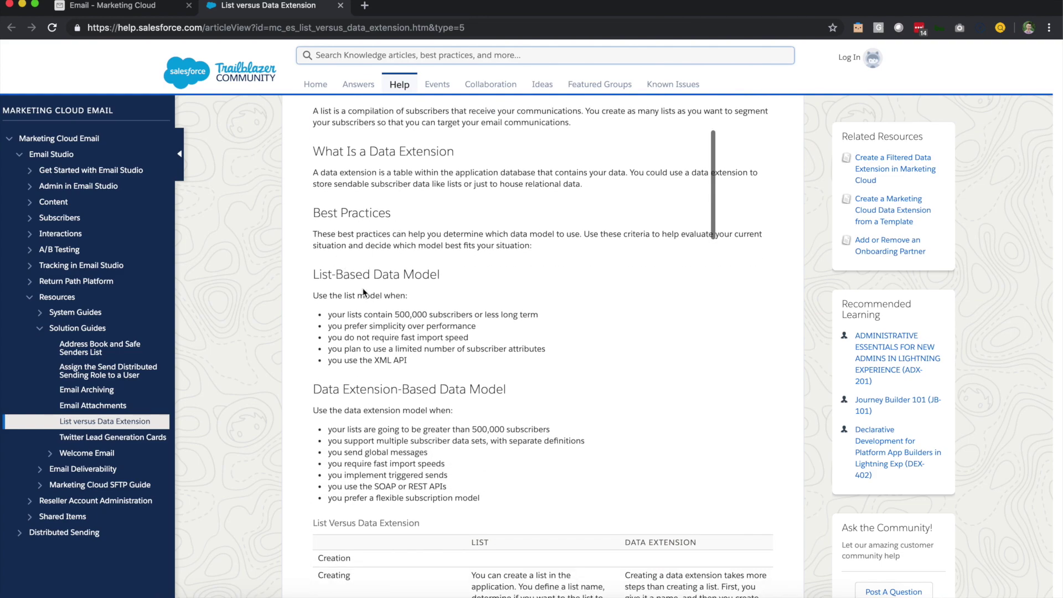
{"action": "left_click_drag", "start_coordinate": [394, 313], "coordinate": [428, 314]}
{"action": "scroll", "coordinate": [428, 339], "scroll_direction": "down", "scroll_amount": 5}
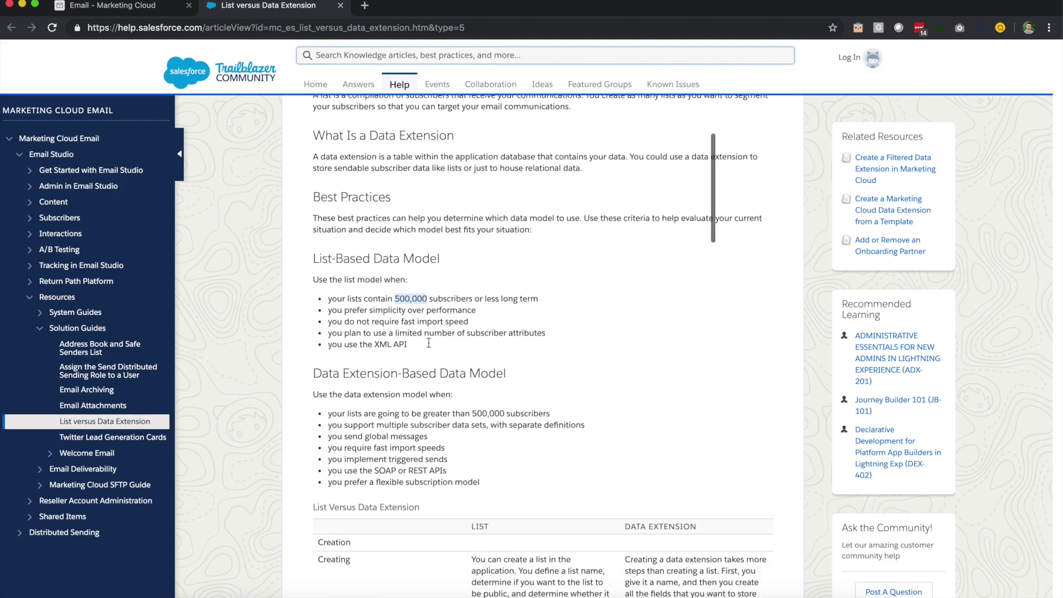
{"action": "scroll", "coordinate": [426, 323], "scroll_direction": "down", "scroll_amount": 3}
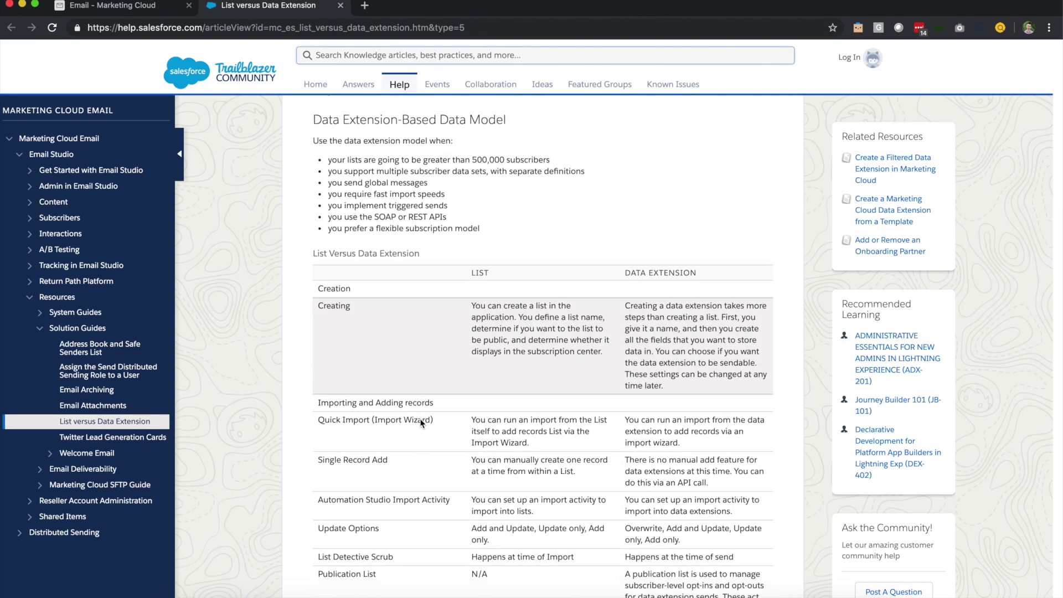
{"action": "scroll", "coordinate": [419, 448], "scroll_direction": "down", "scroll_amount": 5}
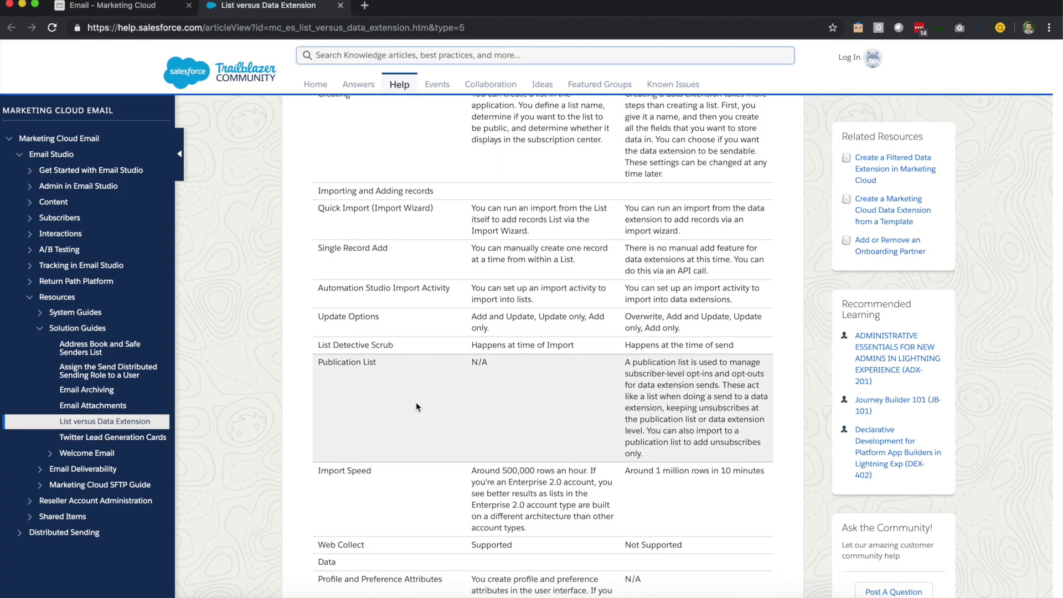
{"action": "scroll", "coordinate": [415, 393], "scroll_direction": "up", "scroll_amount": 5}
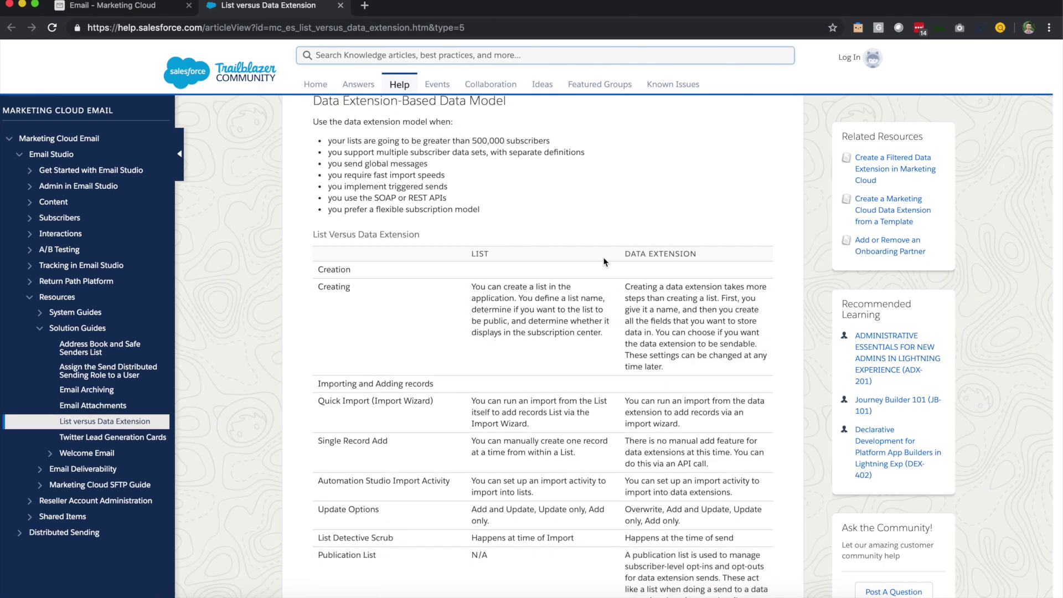
{"action": "scroll", "coordinate": [590, 340], "scroll_direction": "down", "scroll_amount": 2}
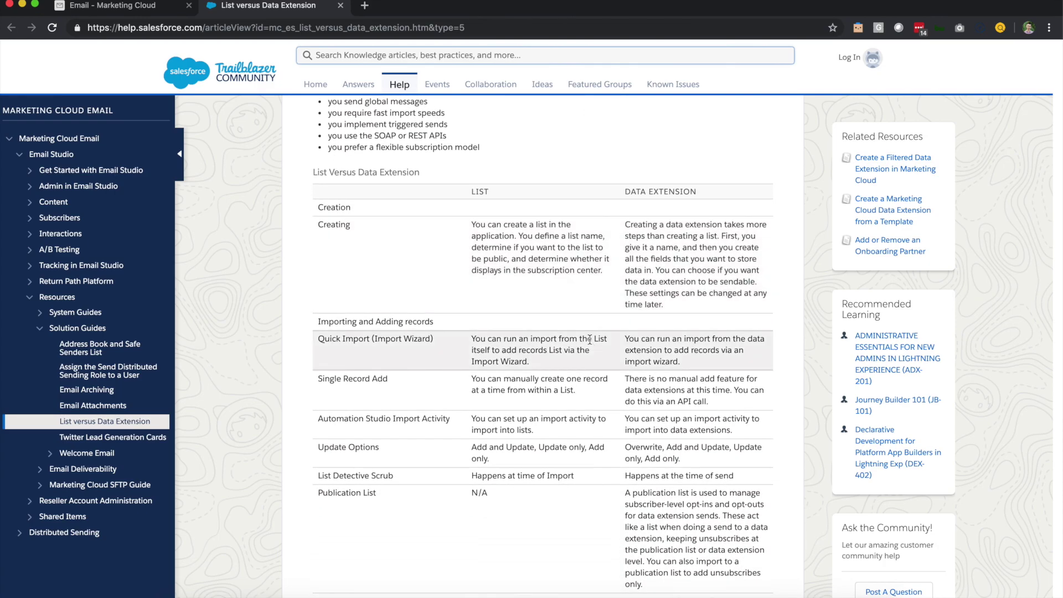
{"action": "scroll", "coordinate": [589, 340], "scroll_direction": "down", "scroll_amount": 1}
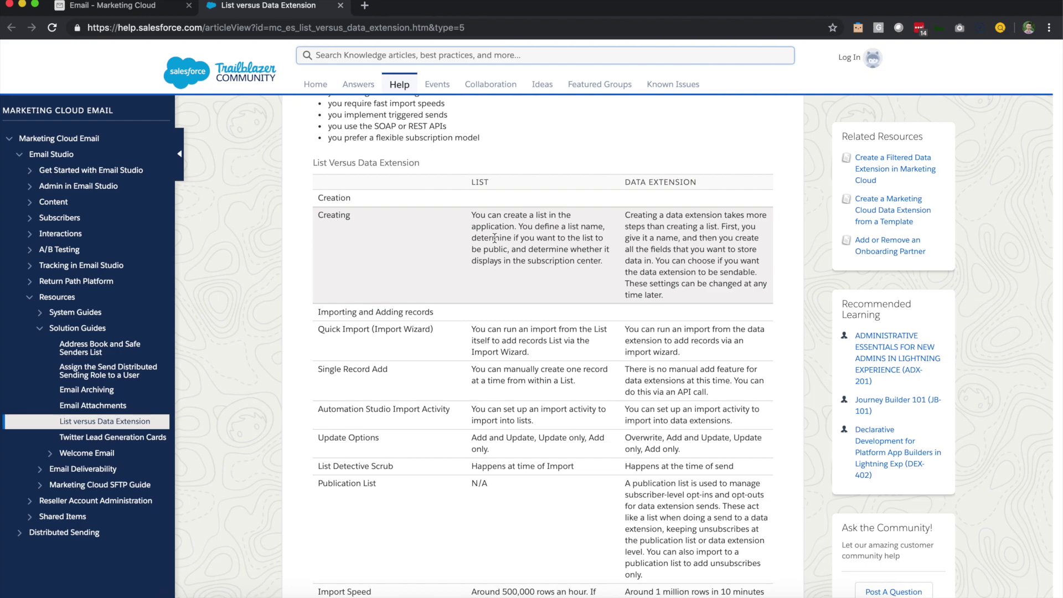
{"action": "scroll", "coordinate": [494, 238], "scroll_direction": "up", "scroll_amount": 3}
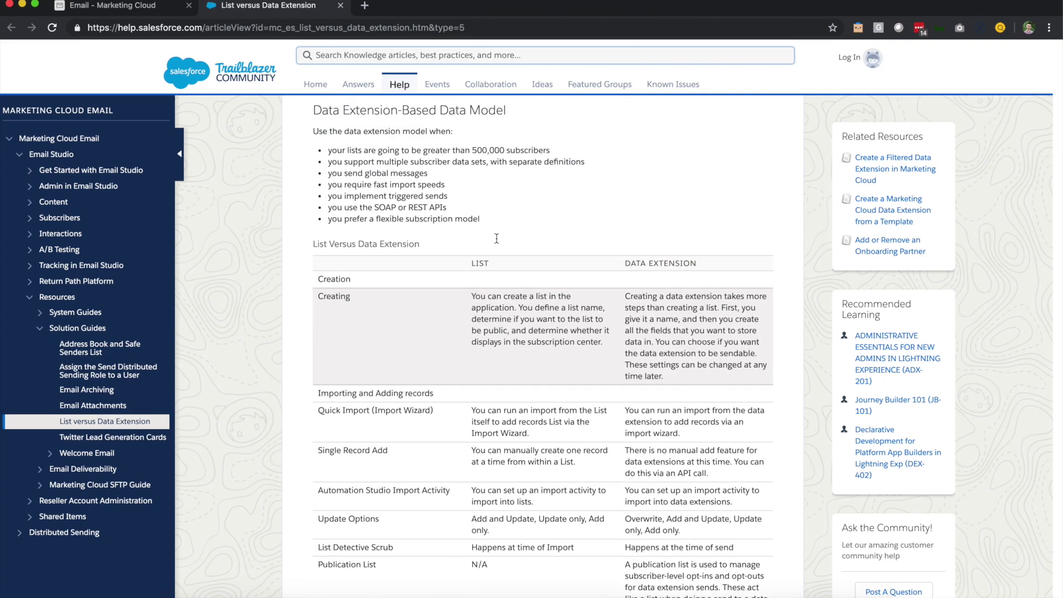
{"action": "scroll", "coordinate": [496, 238], "scroll_direction": "up", "scroll_amount": 2}
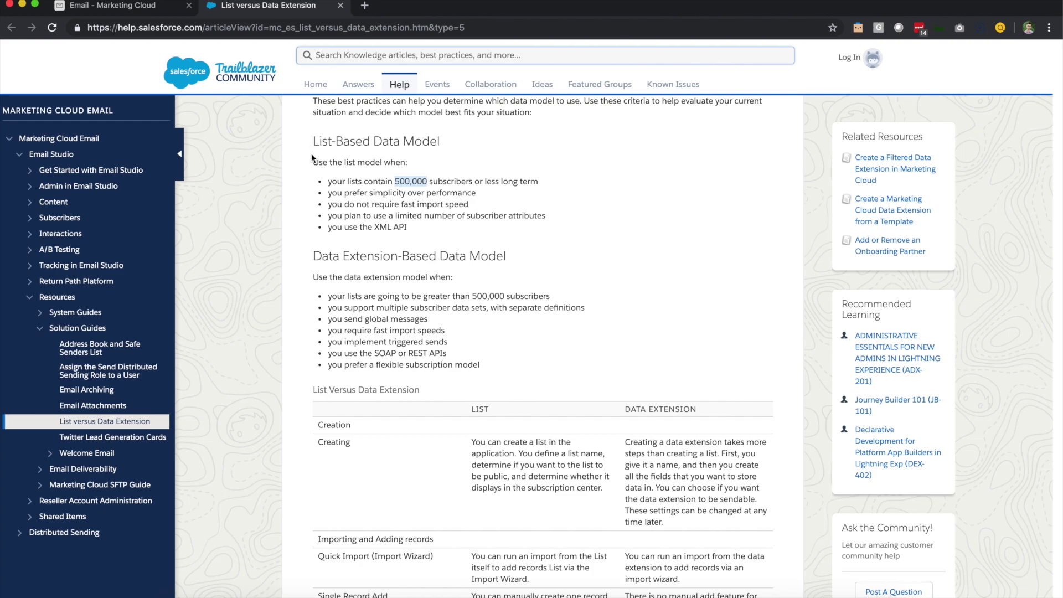
{"action": "left_click", "coordinate": [312, 158]}
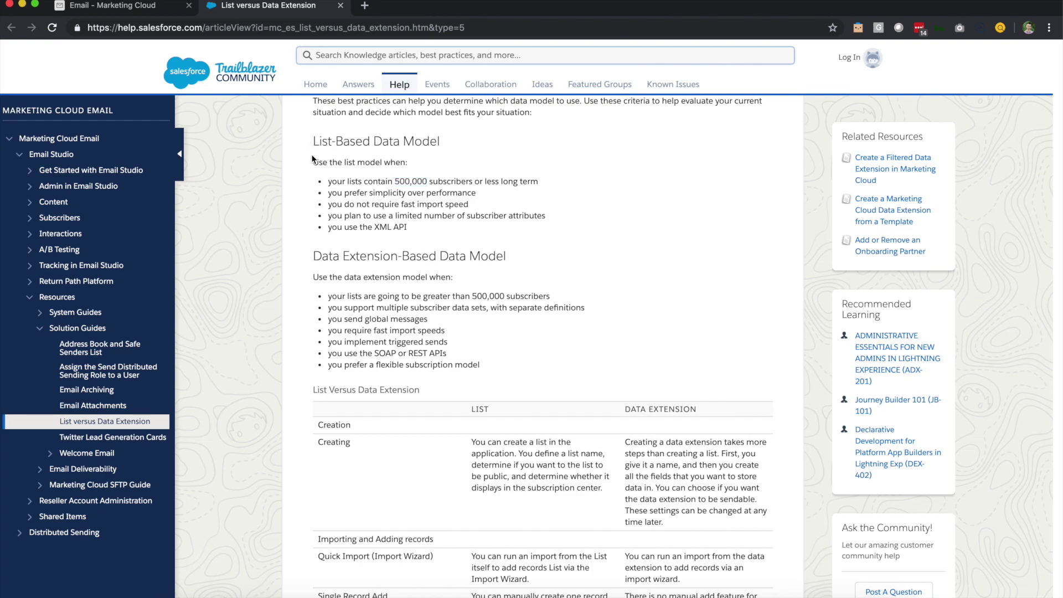